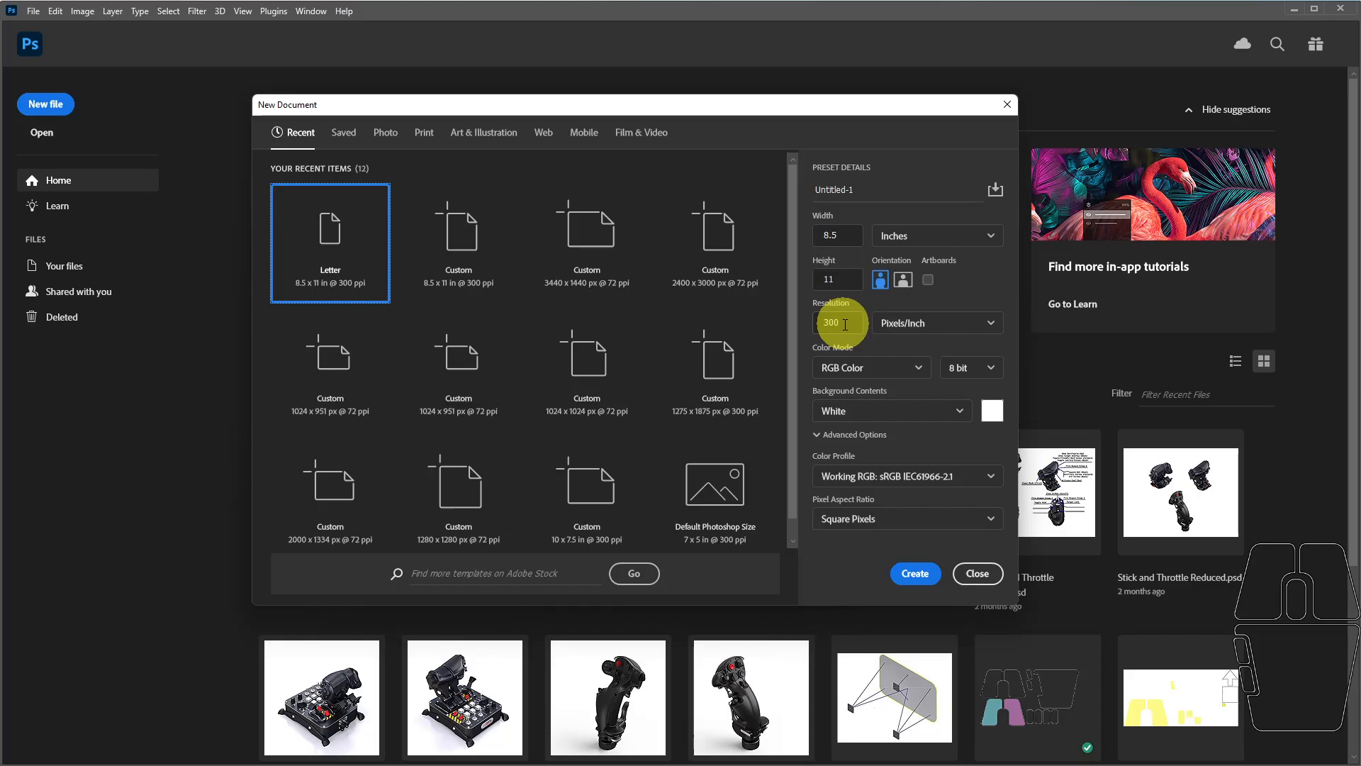
# Create an 8.5 × 11 inch RGB document at 300 pixels/inch with a white background and activate the Rectangle tool.
pyautogui.click(913, 576)
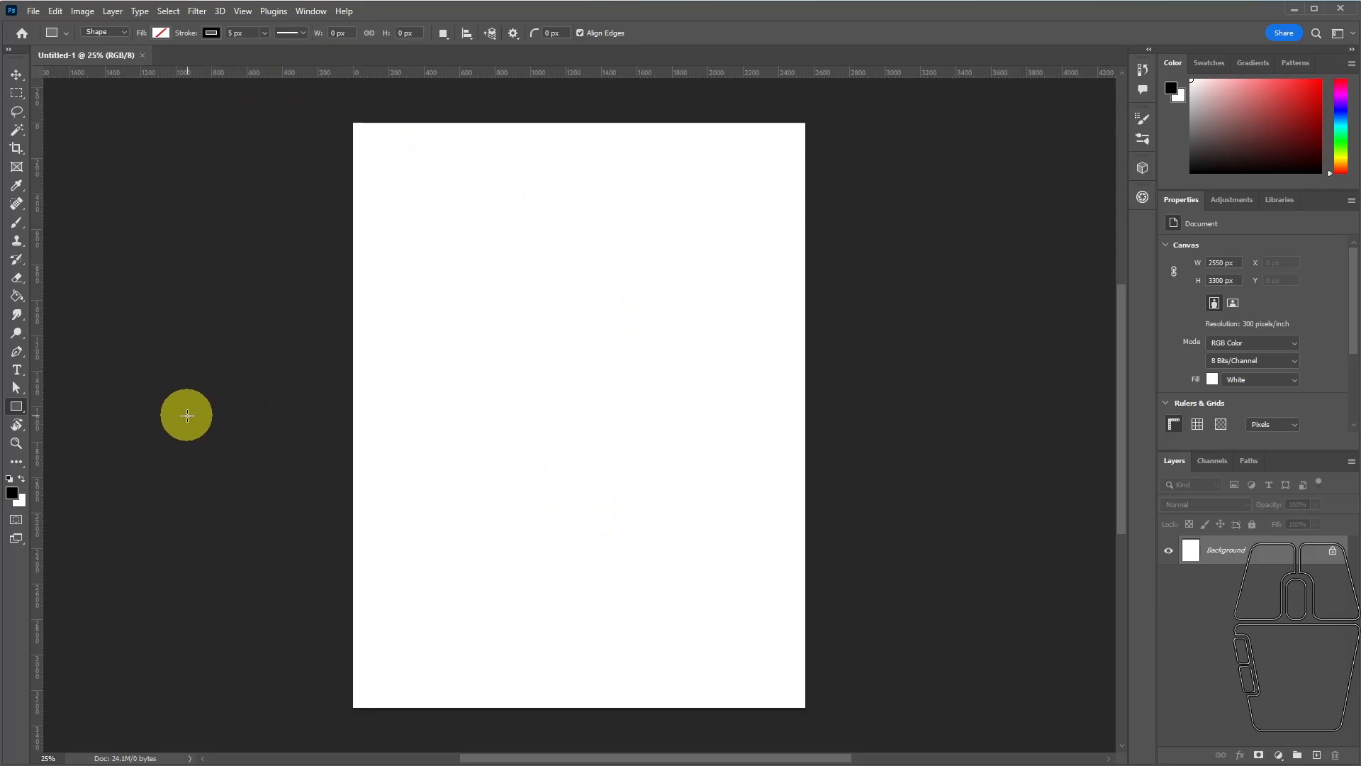
pyautogui.moveTo(20, 406); pyautogui.dragTo(49, 455)
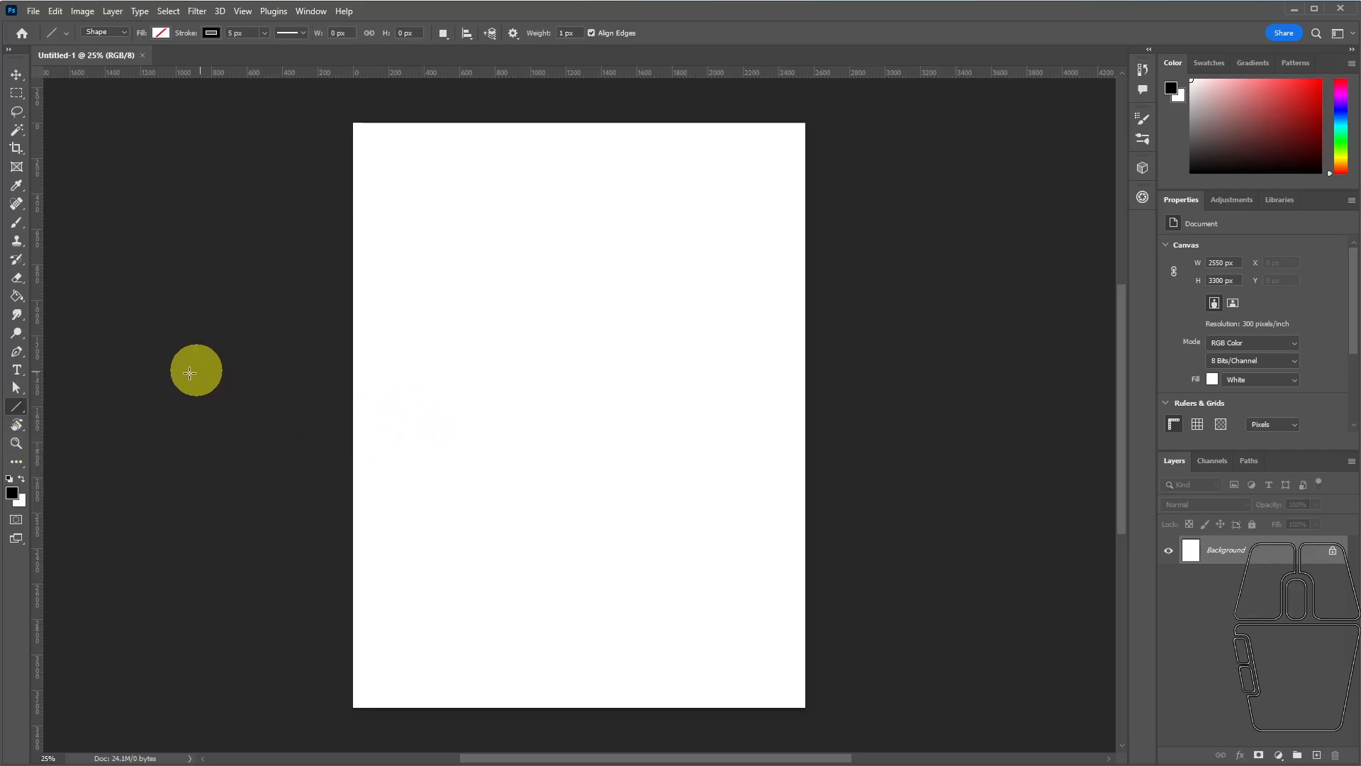
pyautogui.moveTo(20, 413); pyautogui.dragTo(51, 412)
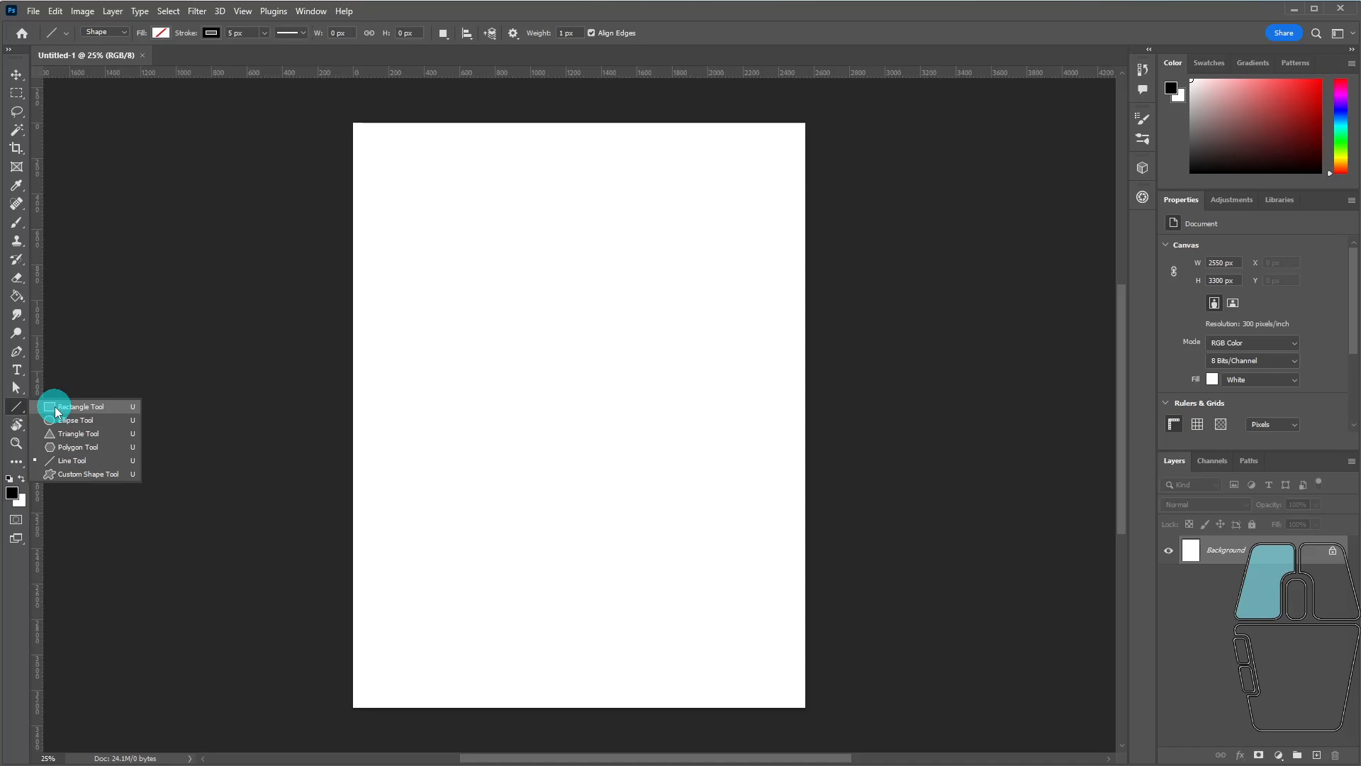
pyautogui.moveTo(57, 412); pyautogui.dragTo(55, 407)
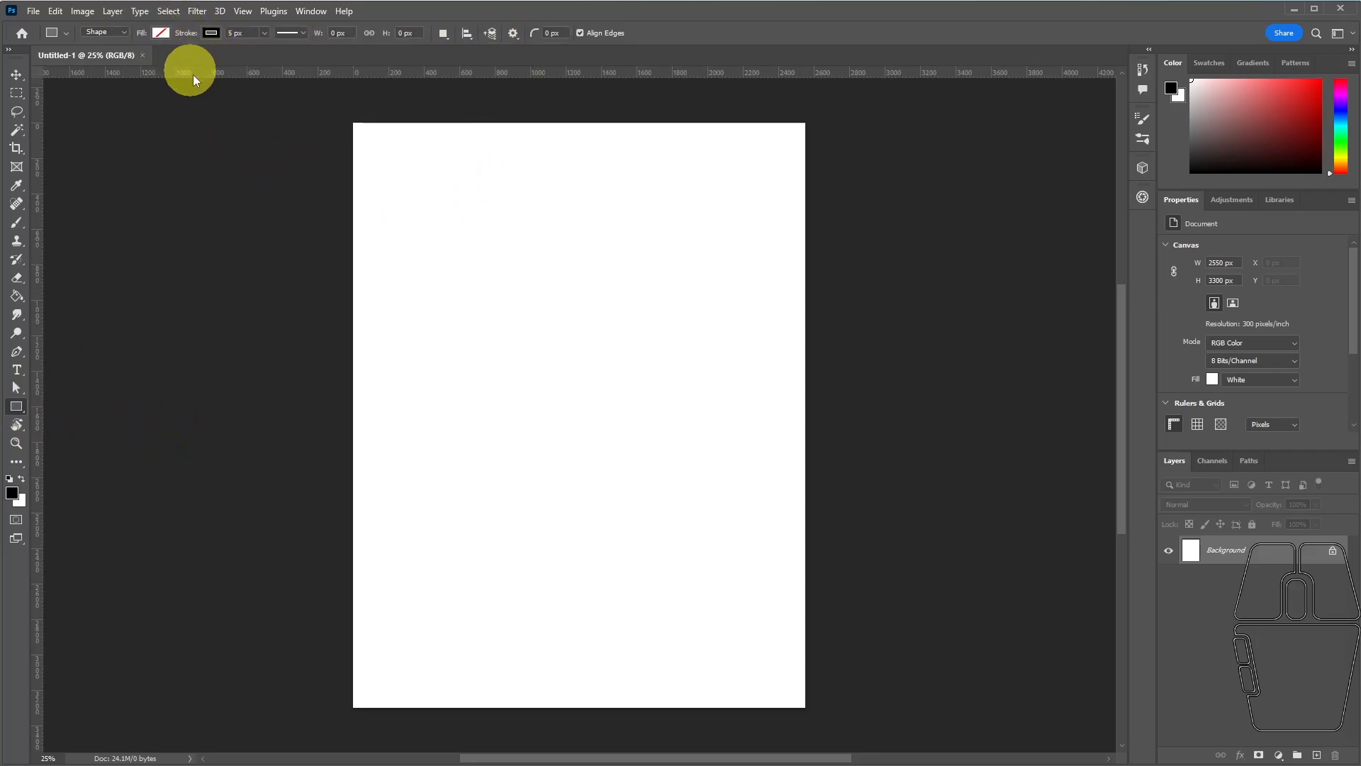
# Draw a rectangle about 927 × 396 px near the page's upper-left corner, with no fill and a solid 5 px black stroke.
pyautogui.click(157, 36)
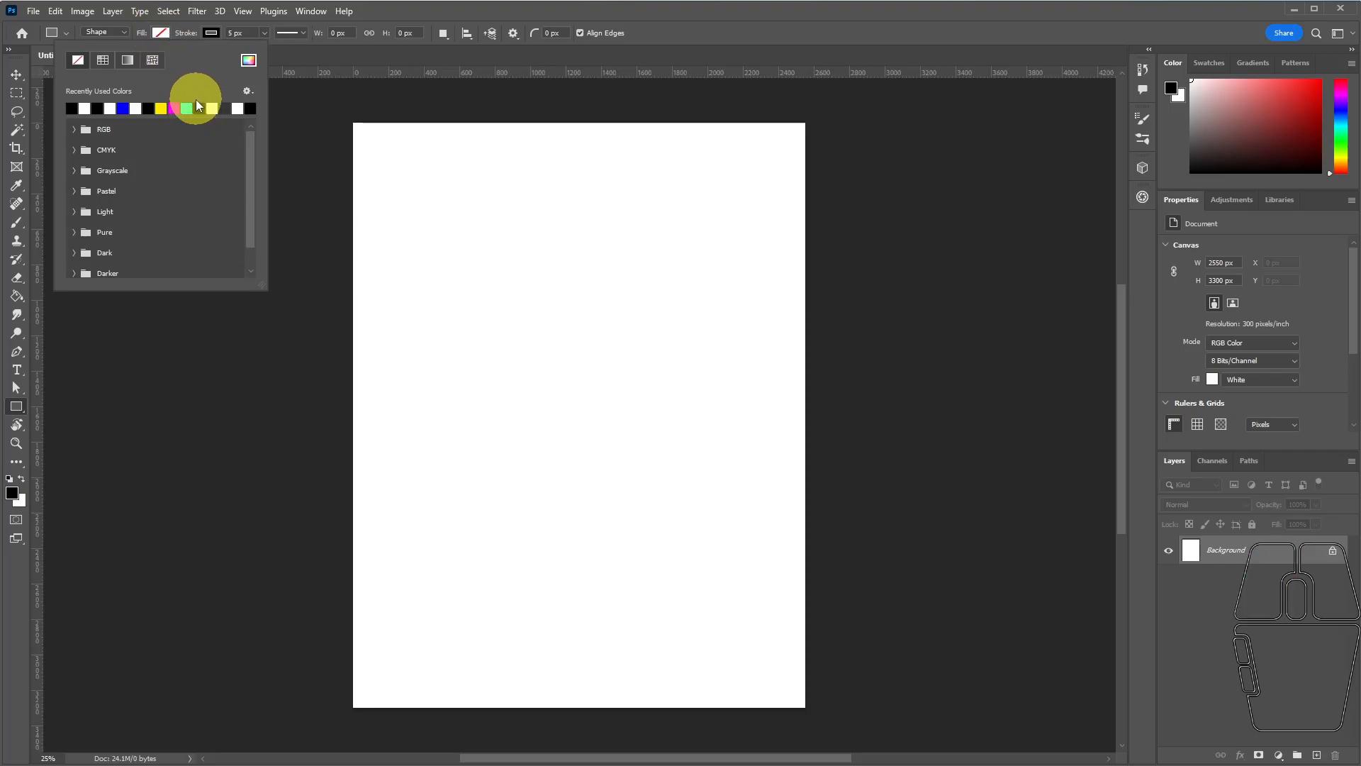
pyautogui.click(169, 35)
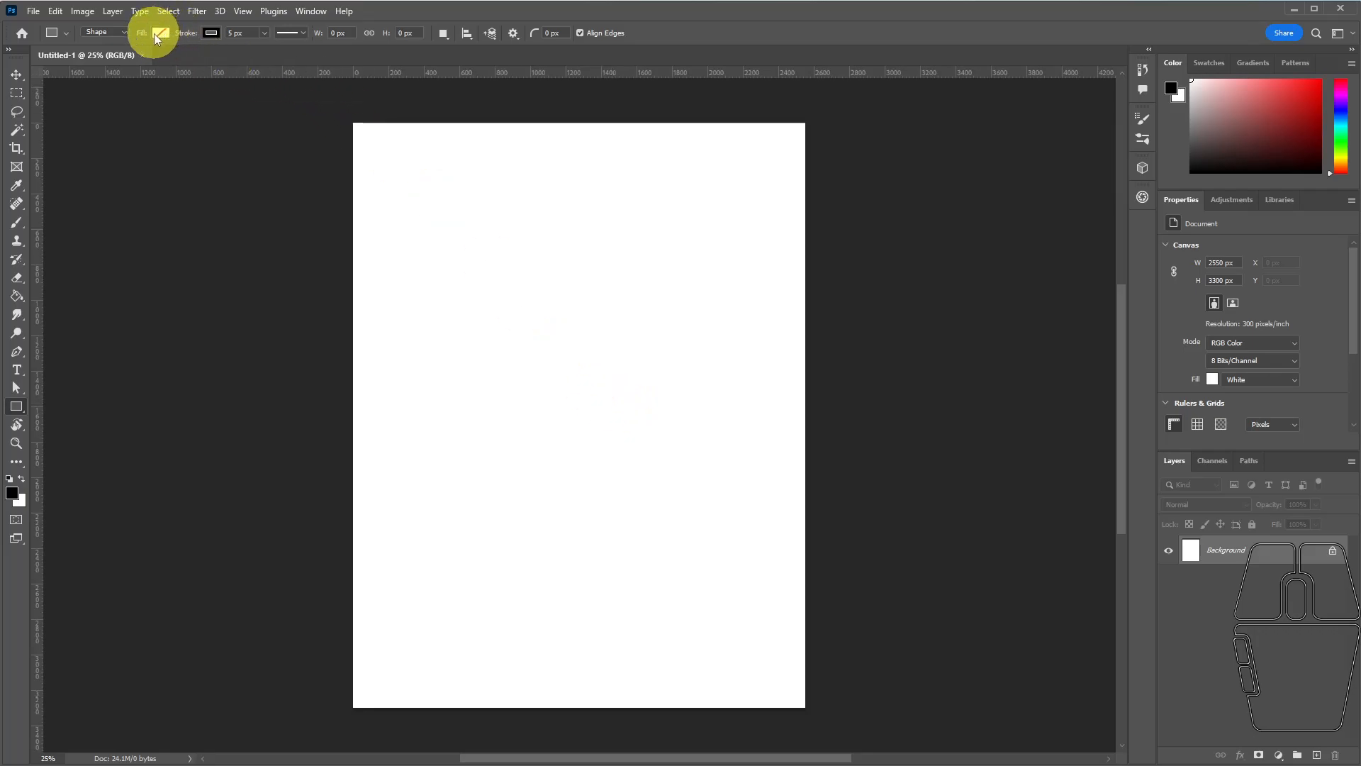
pyautogui.click(232, 32)
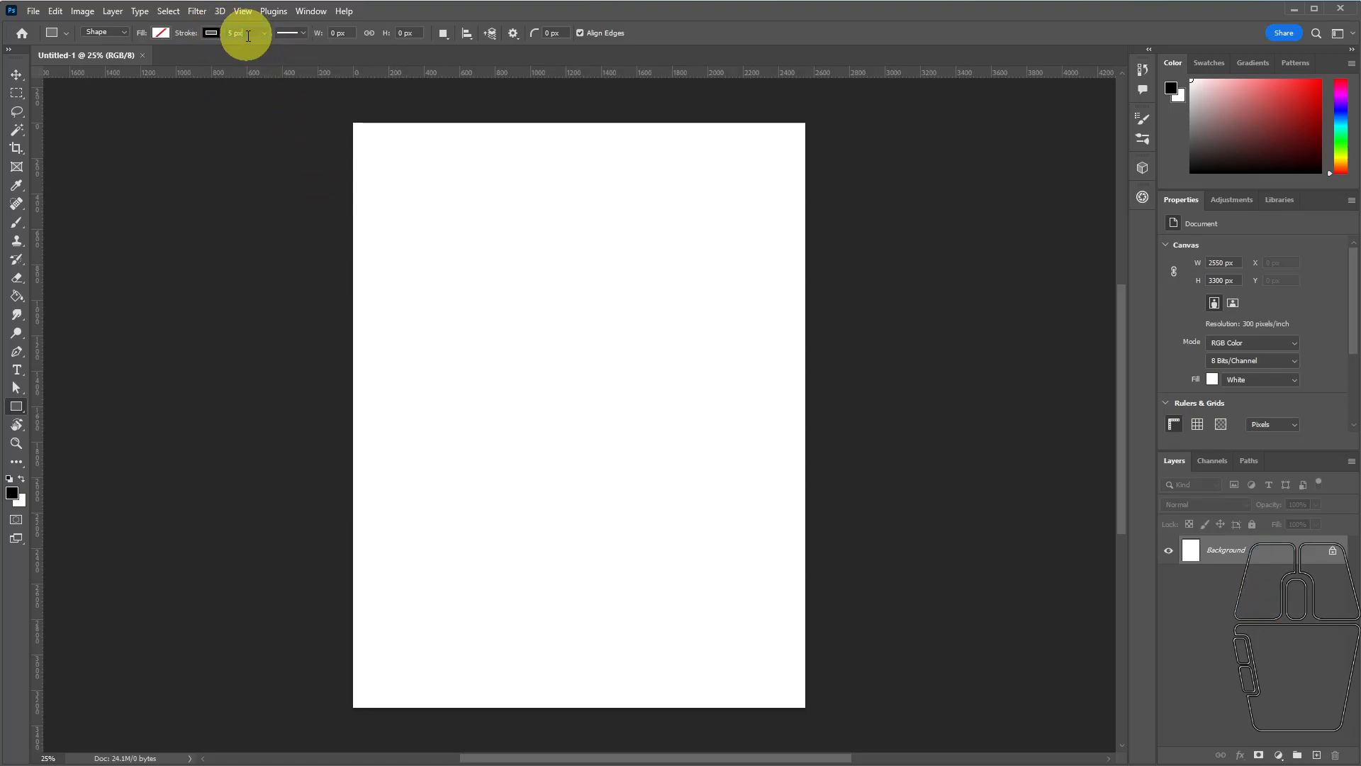
pyautogui.click(304, 35)
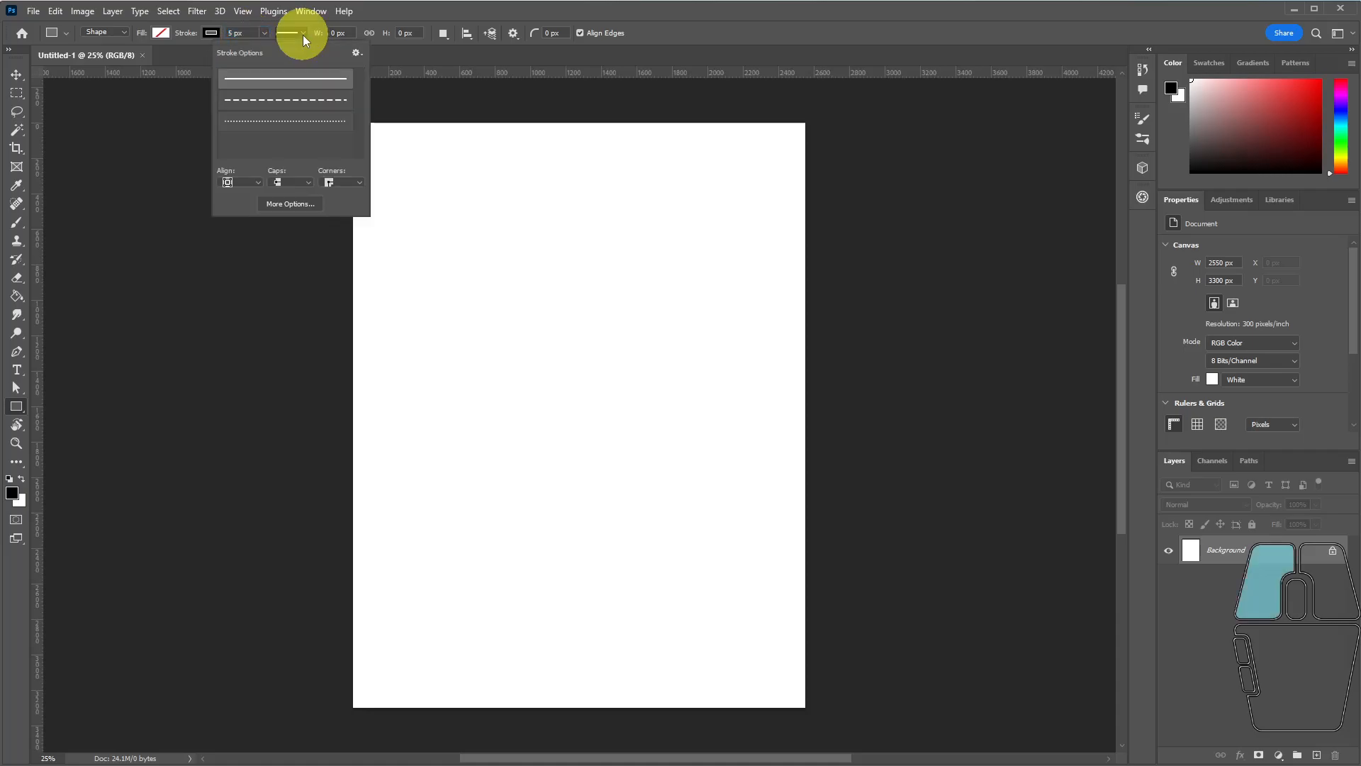
pyautogui.click(303, 35)
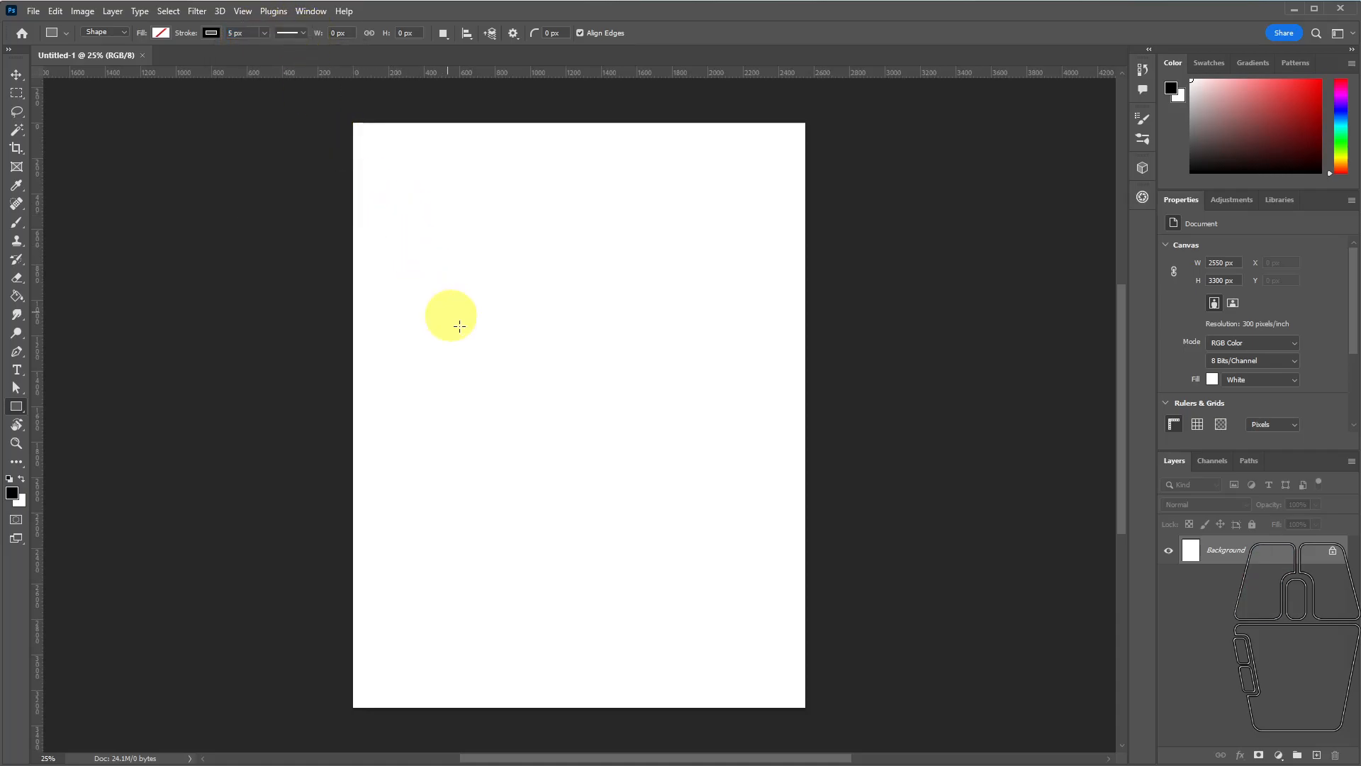
pyautogui.moveTo(388, 164); pyautogui.dragTo(552, 234)
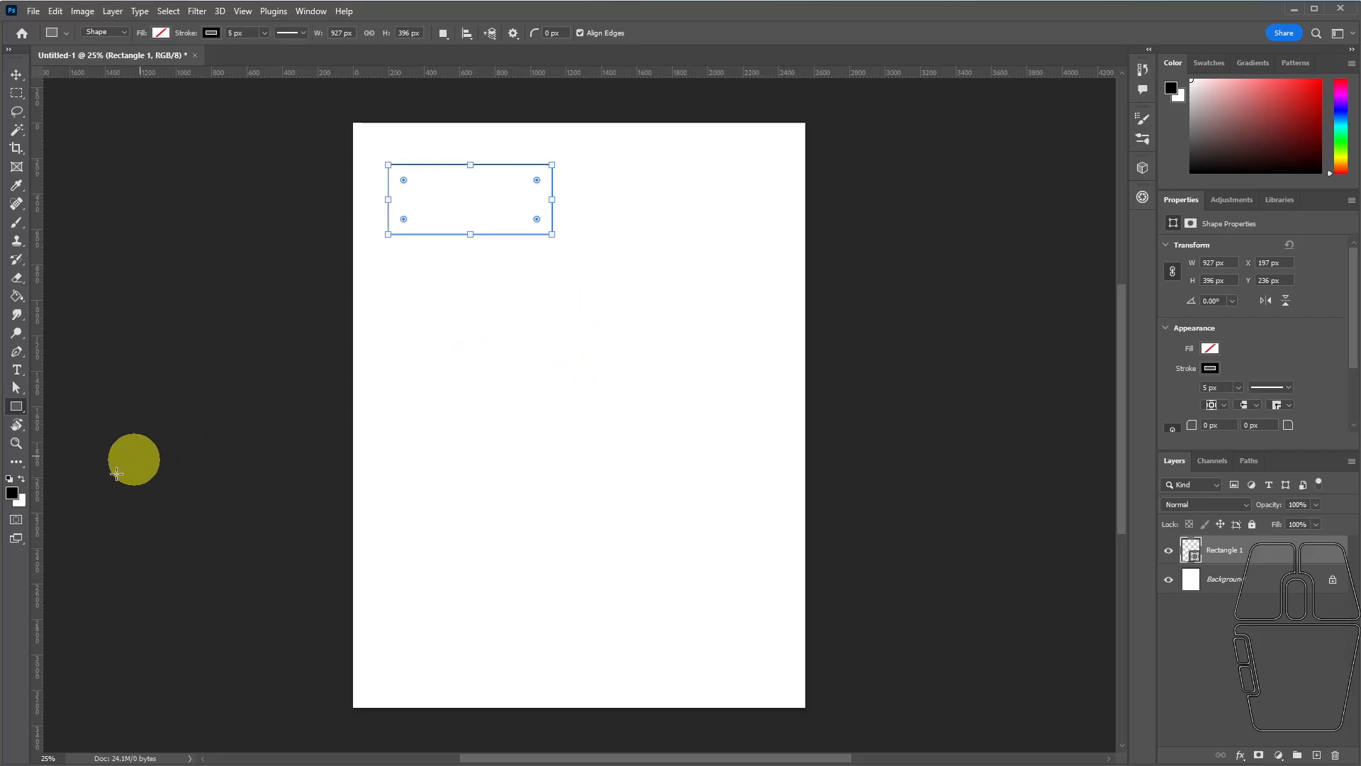
# Resize the rectangle to about 640 × 302 px, keeping its lower-left corner in place.
pyautogui.click(15, 442)
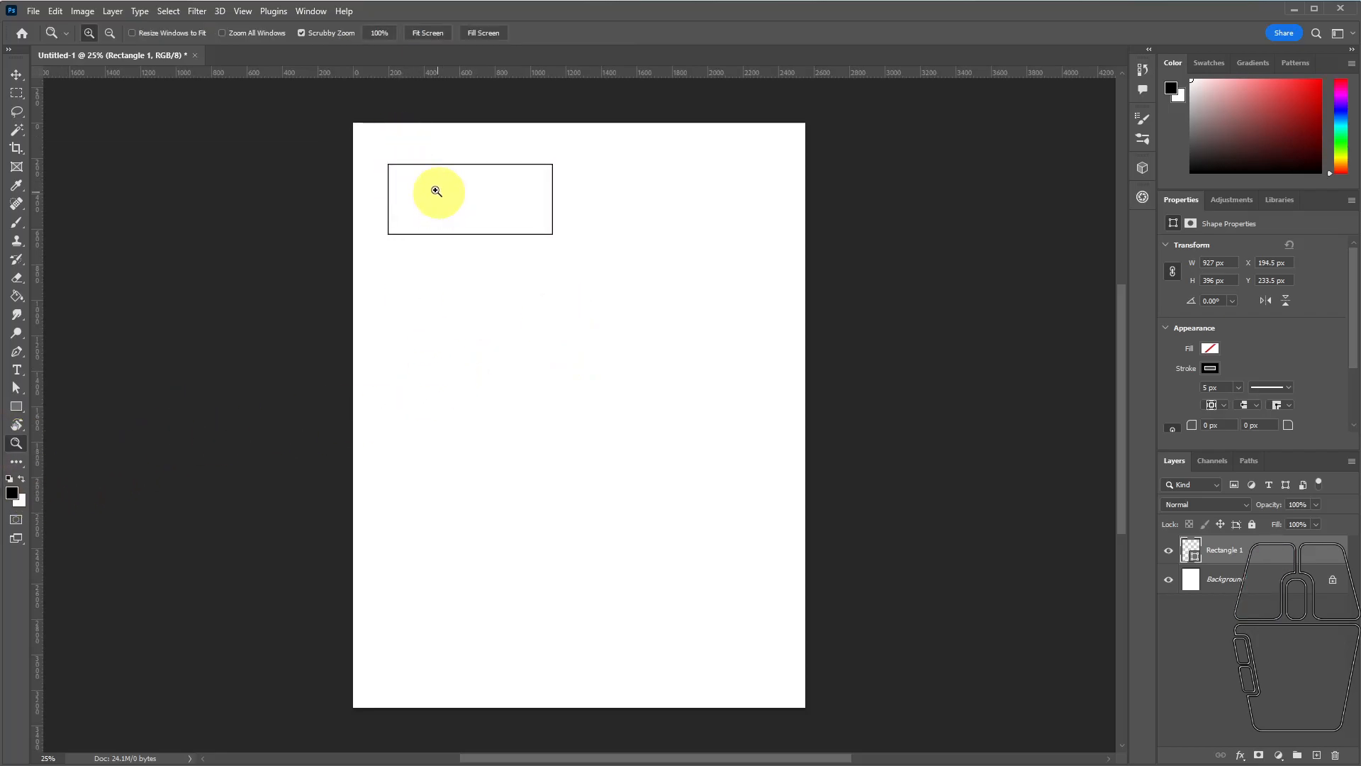
pyautogui.moveTo(384, 157); pyautogui.dragTo(457, 196)
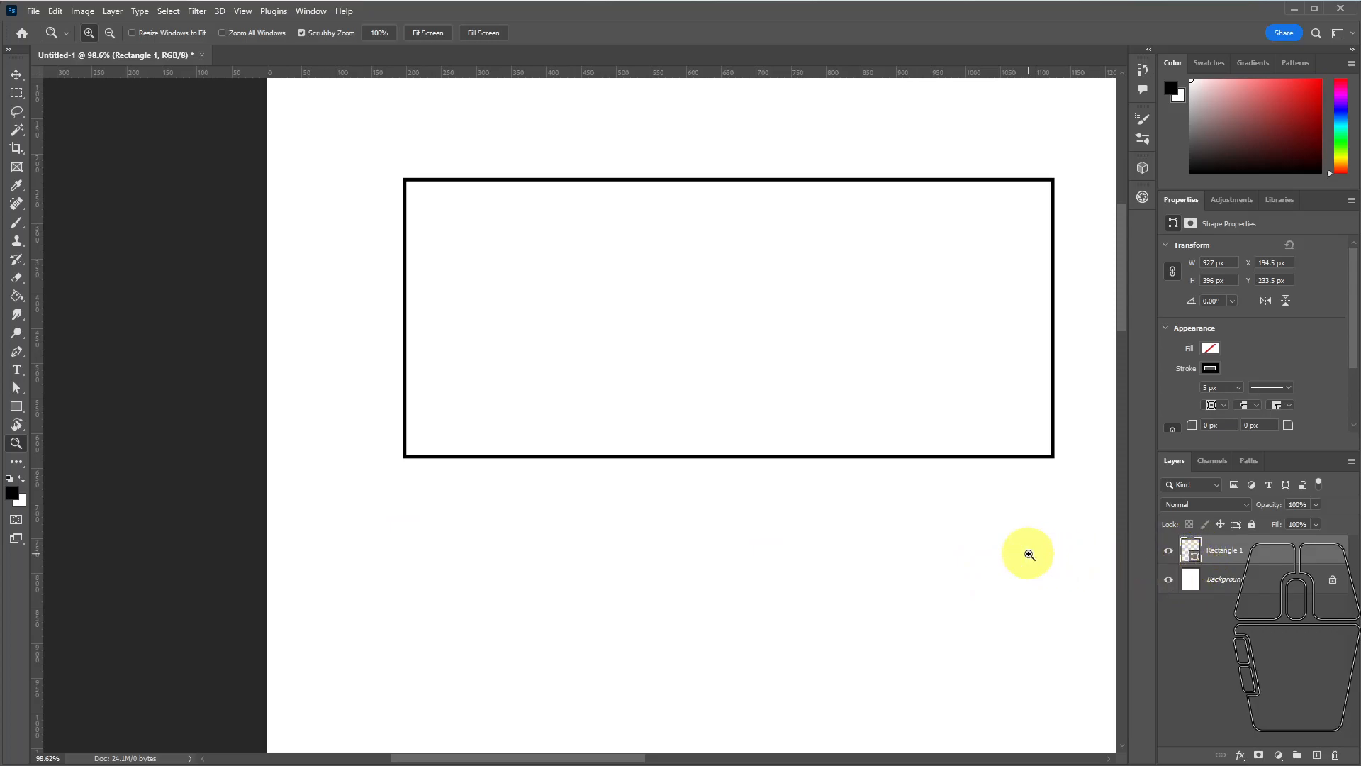
pyautogui.click(19, 387)
pyautogui.moveTo(19, 395); pyautogui.dragTo(71, 395)
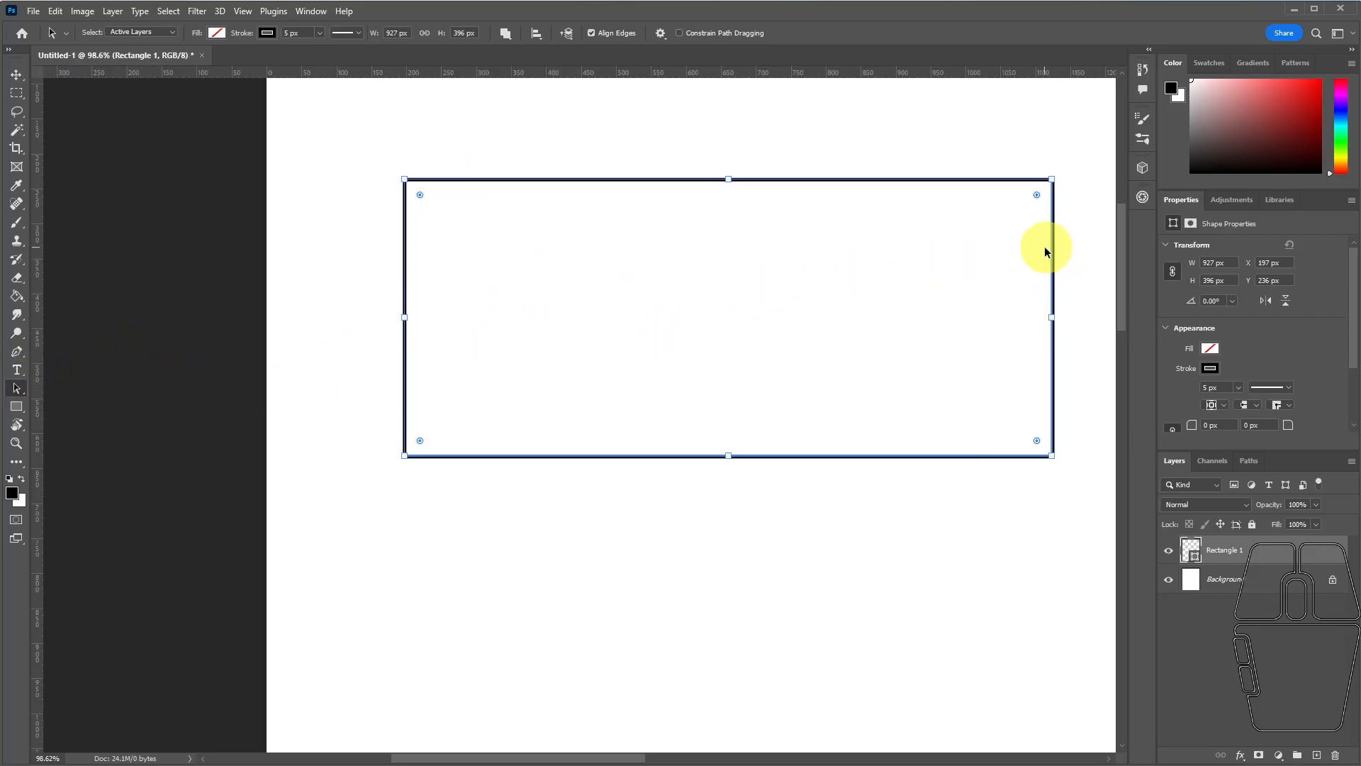
pyautogui.moveTo(1052, 180); pyautogui.dragTo(852, 241)
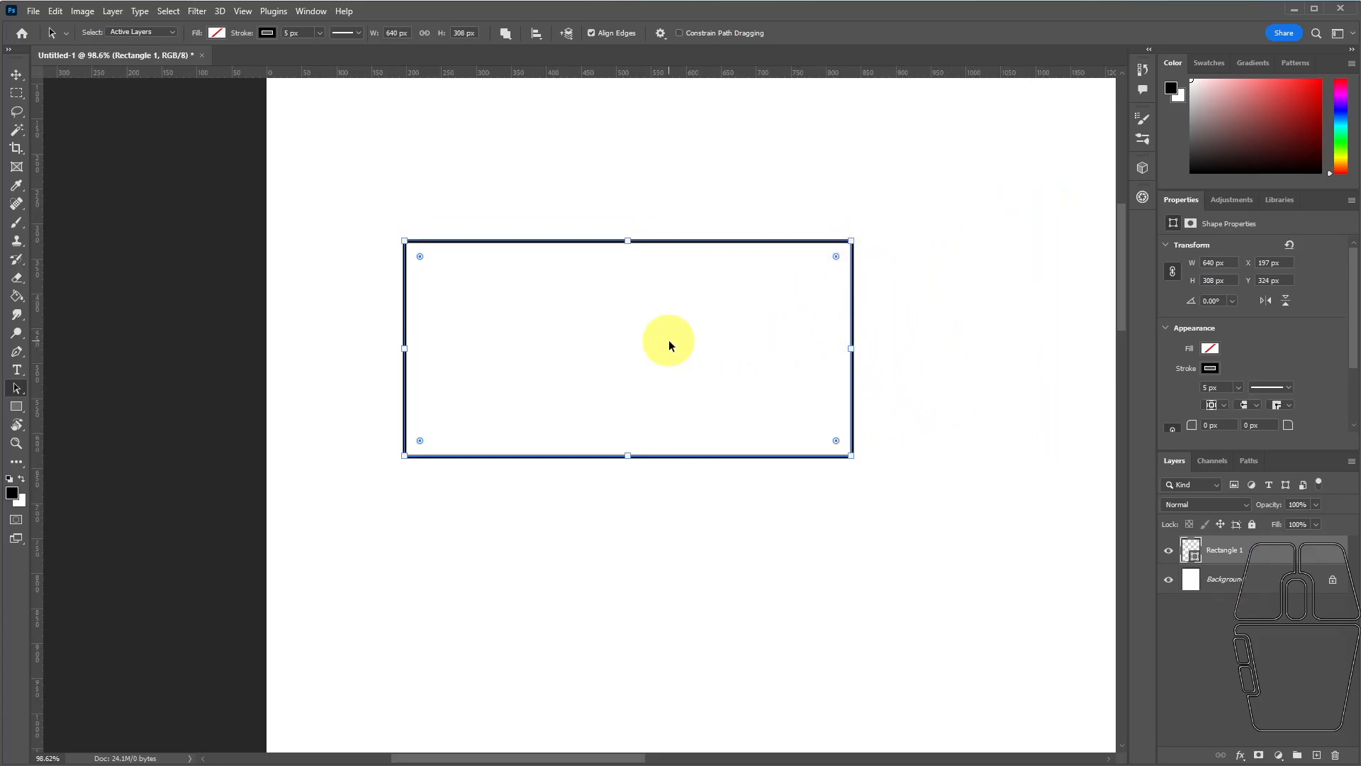
pyautogui.moveTo(625, 237)
pyautogui.mouseDown()
pyautogui.moveTo(626, 170)
pyautogui.moveTo(617, 368)
pyautogui.moveTo(628, 244)
pyautogui.mouseUp()
# Round all the rectangle's corners by about 59 px and shrink it to about 394 × 110 px near the page's upper-left corner.
pyautogui.moveTo(836, 259); pyautogui.dragTo(841, 286)
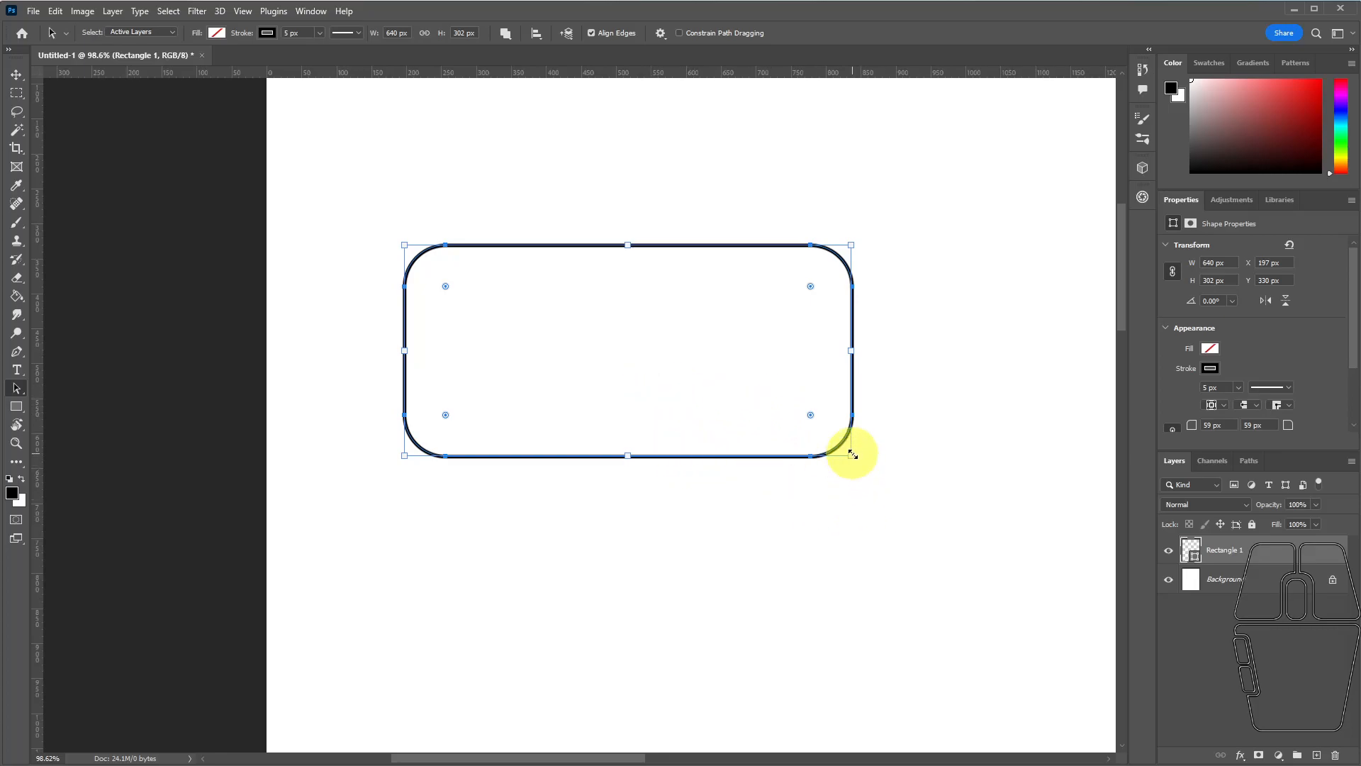
pyautogui.moveTo(852, 455); pyautogui.dragTo(505, 222)
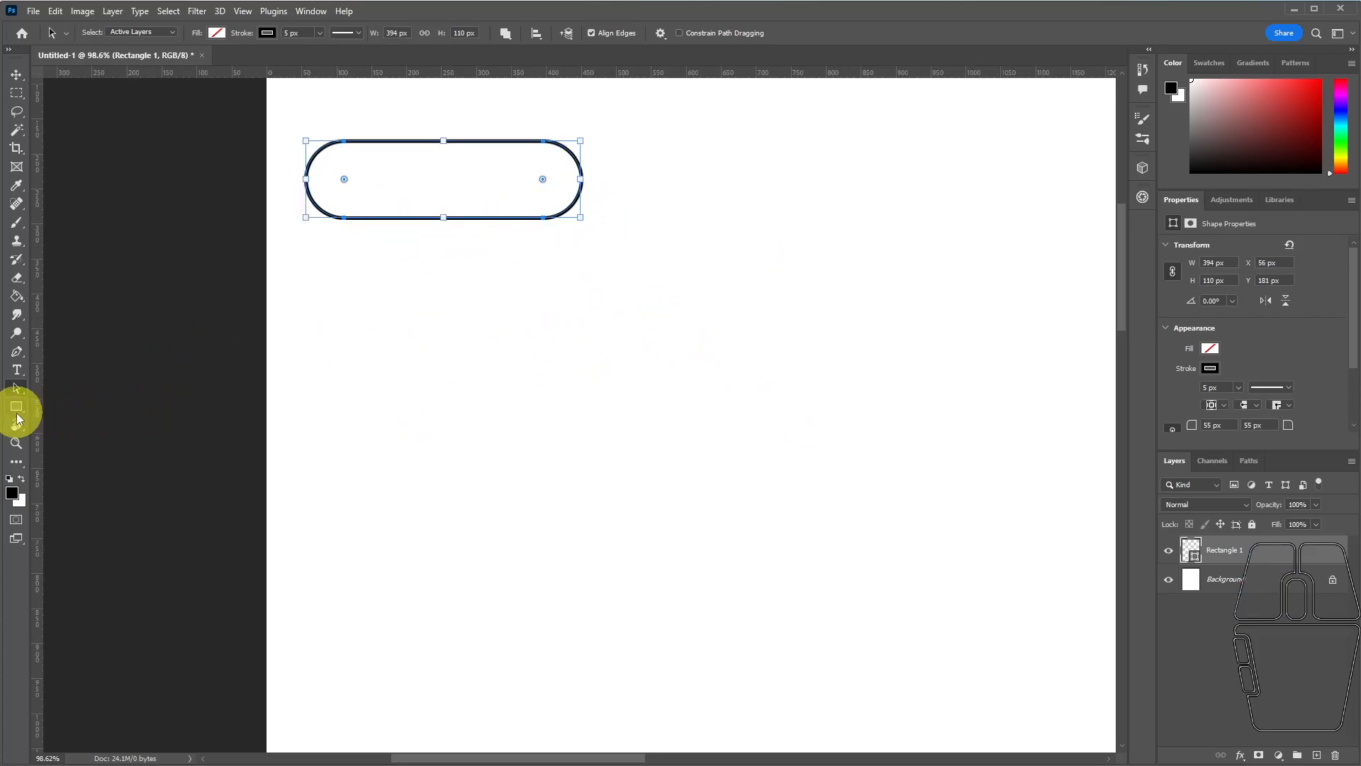
# Draw a square of about 131 px and place it beside the rounded rectangle, aligned with its top edge.
pyautogui.click(16, 408)
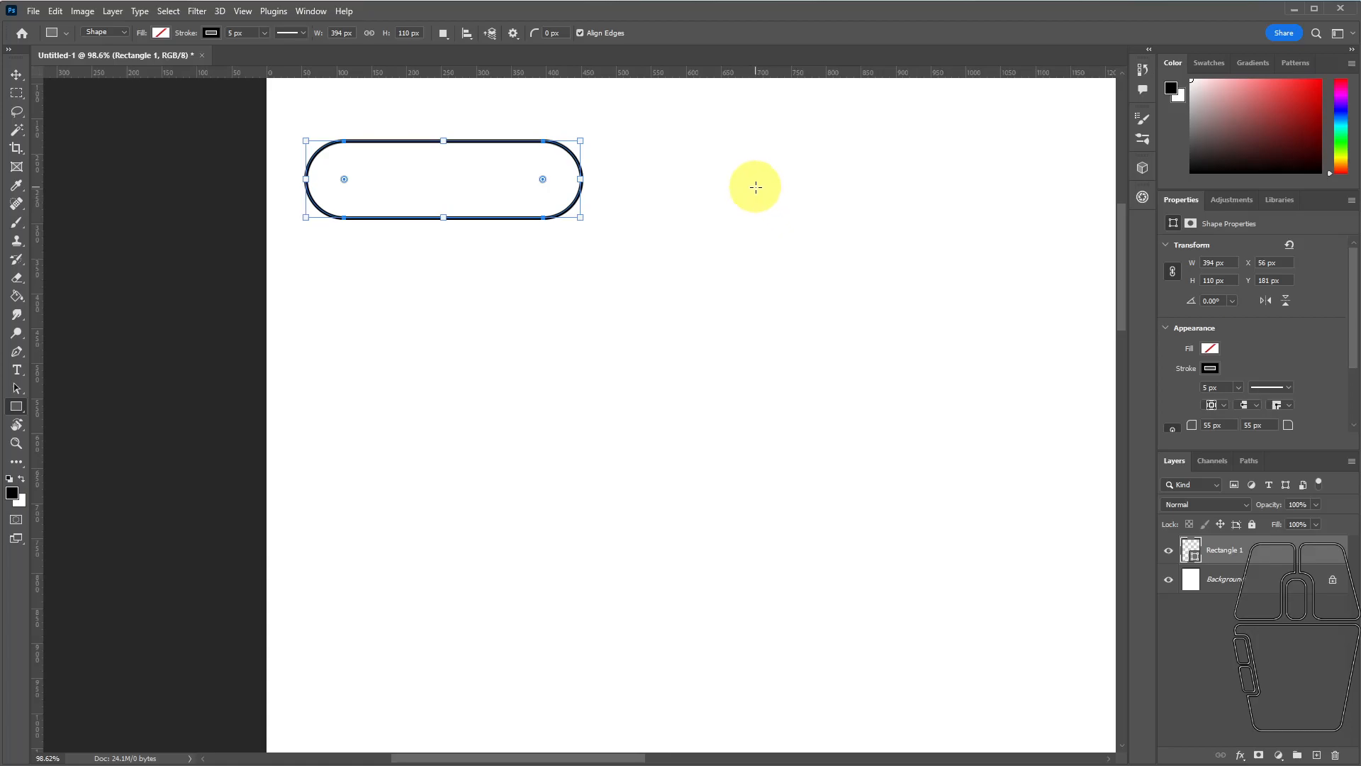
pyautogui.moveTo(730, 156); pyautogui.dragTo(858, 247)
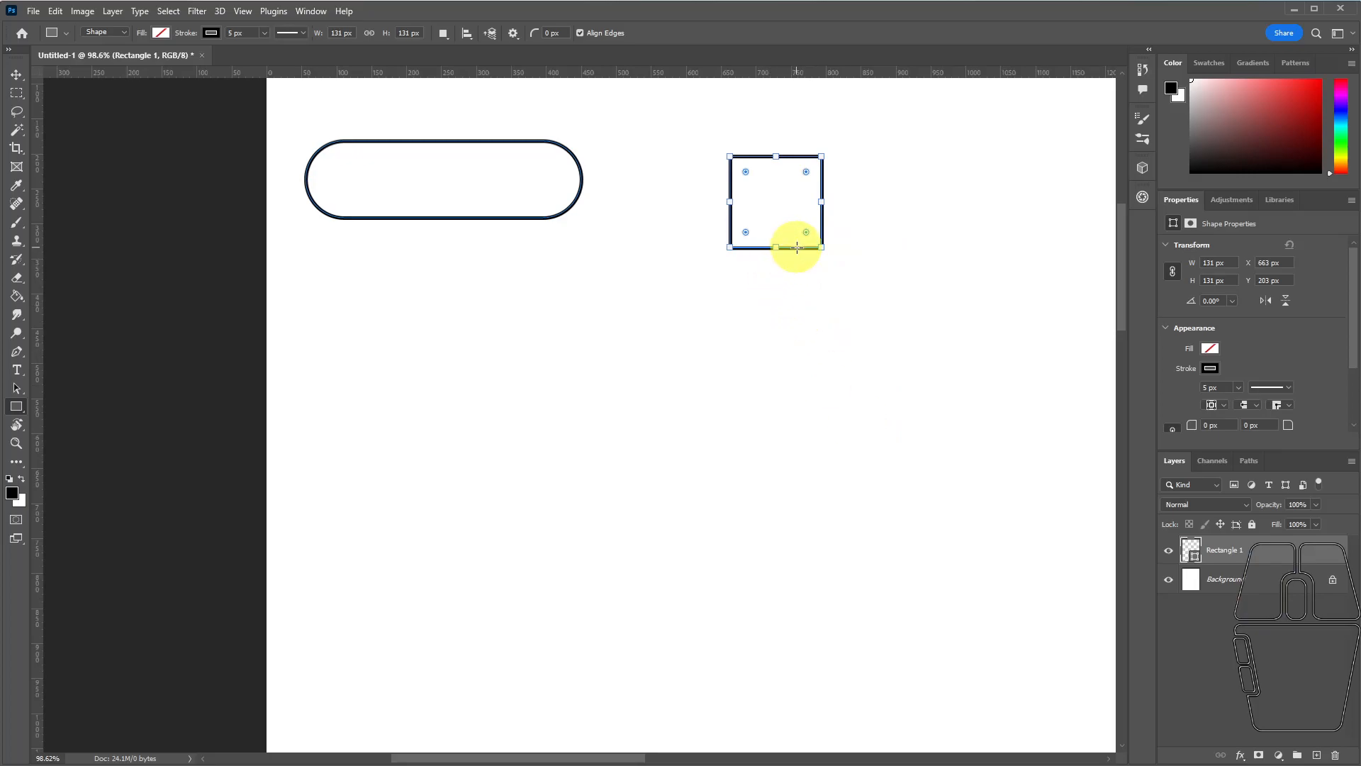
pyautogui.click(17, 388)
pyautogui.moveTo(799, 245); pyautogui.dragTo(686, 230)
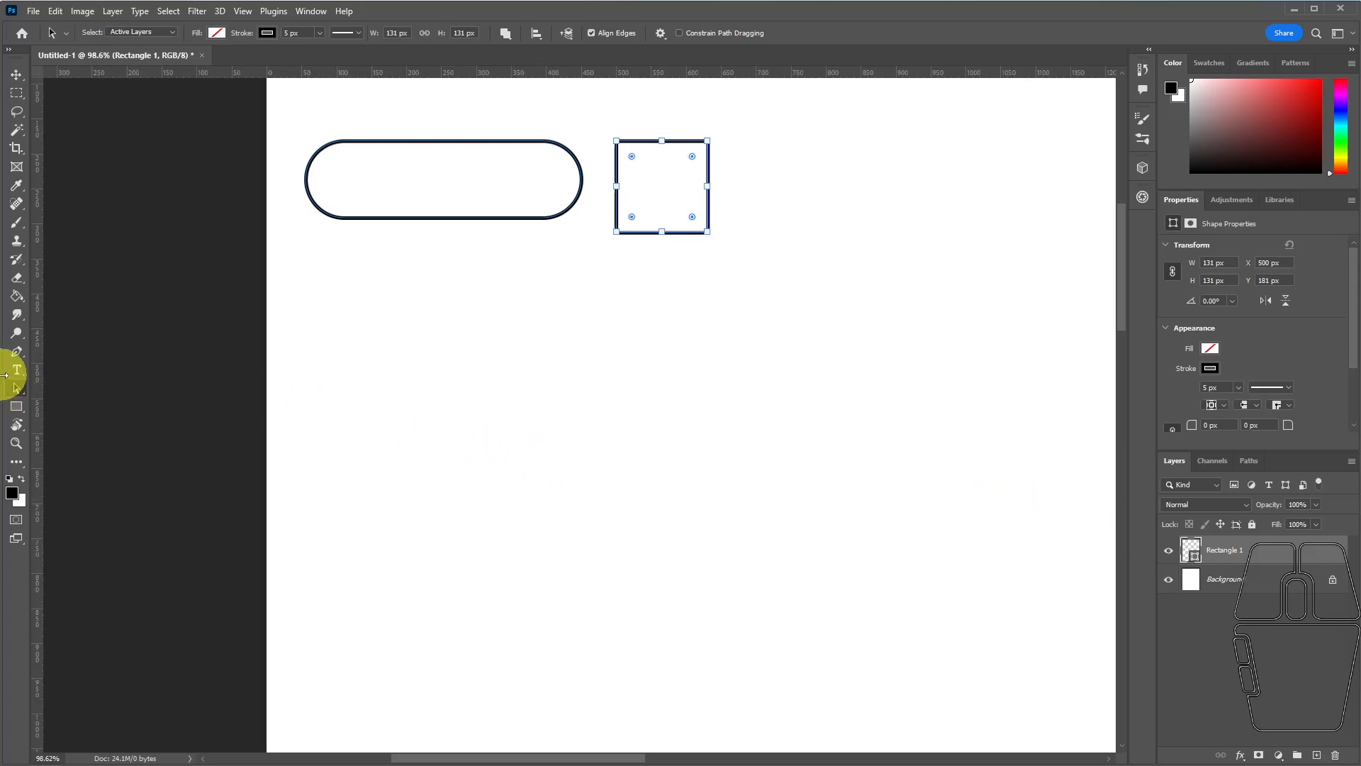
# Draw a wide ellipse below the rounded rectangle and adjust its size to about 313 × 116 px.
pyautogui.moveTo(18, 413); pyautogui.dragTo(57, 422)
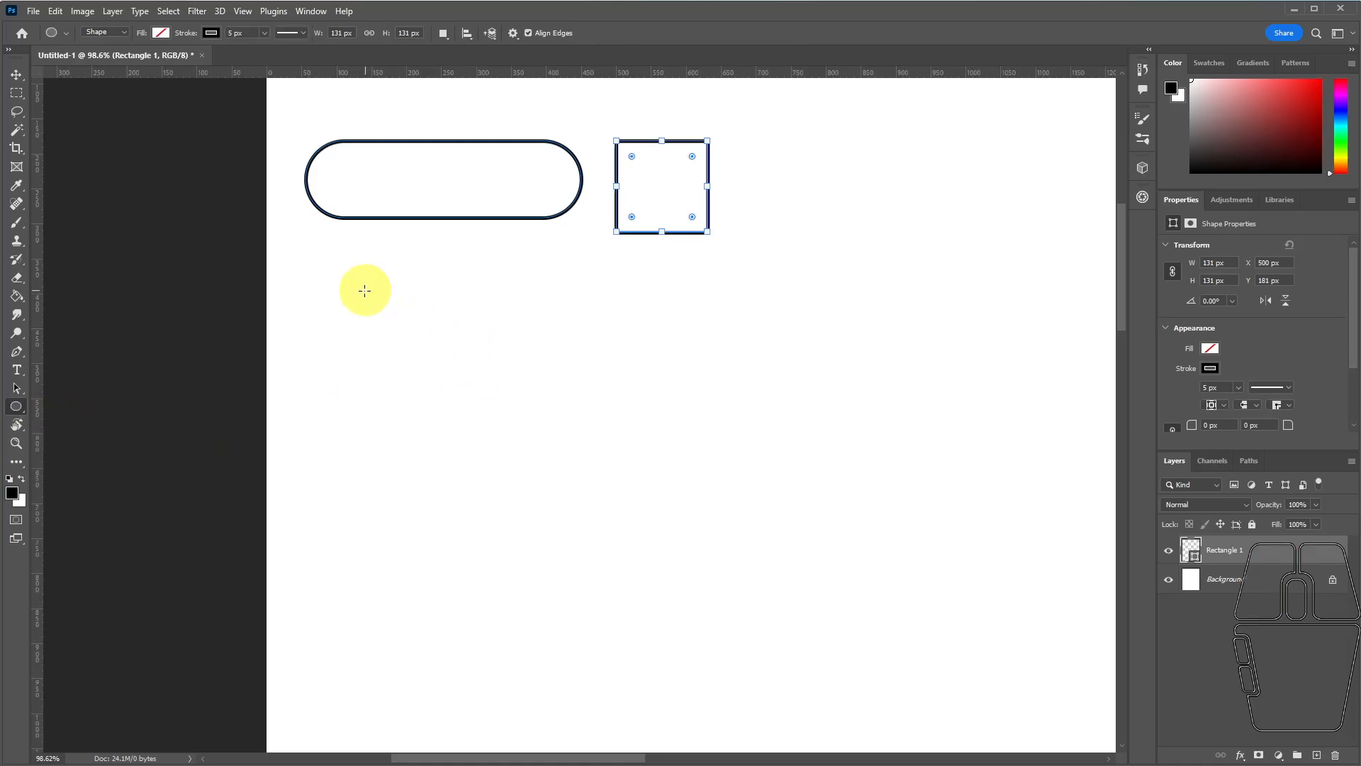
pyautogui.moveTo(328, 278); pyautogui.dragTo(553, 345)
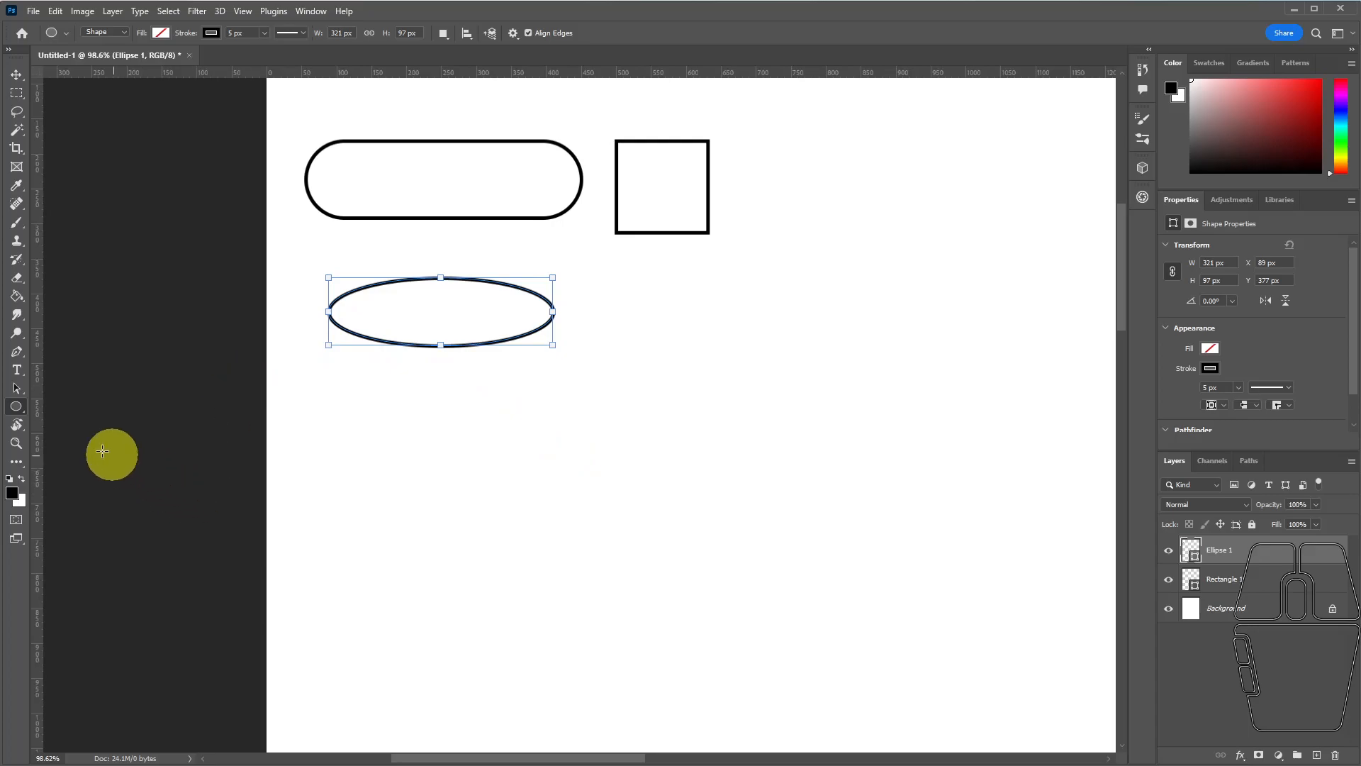
pyautogui.click(16, 392)
pyautogui.moveTo(553, 281)
pyautogui.mouseDown()
pyautogui.moveTo(495, 295)
pyautogui.moveTo(487, 267)
pyautogui.moveTo(547, 240)
pyautogui.moveTo(609, 320)
pyautogui.moveTo(543, 270)
pyautogui.moveTo(544, 249)
pyautogui.moveTo(544, 266)
pyautogui.mouseUp()
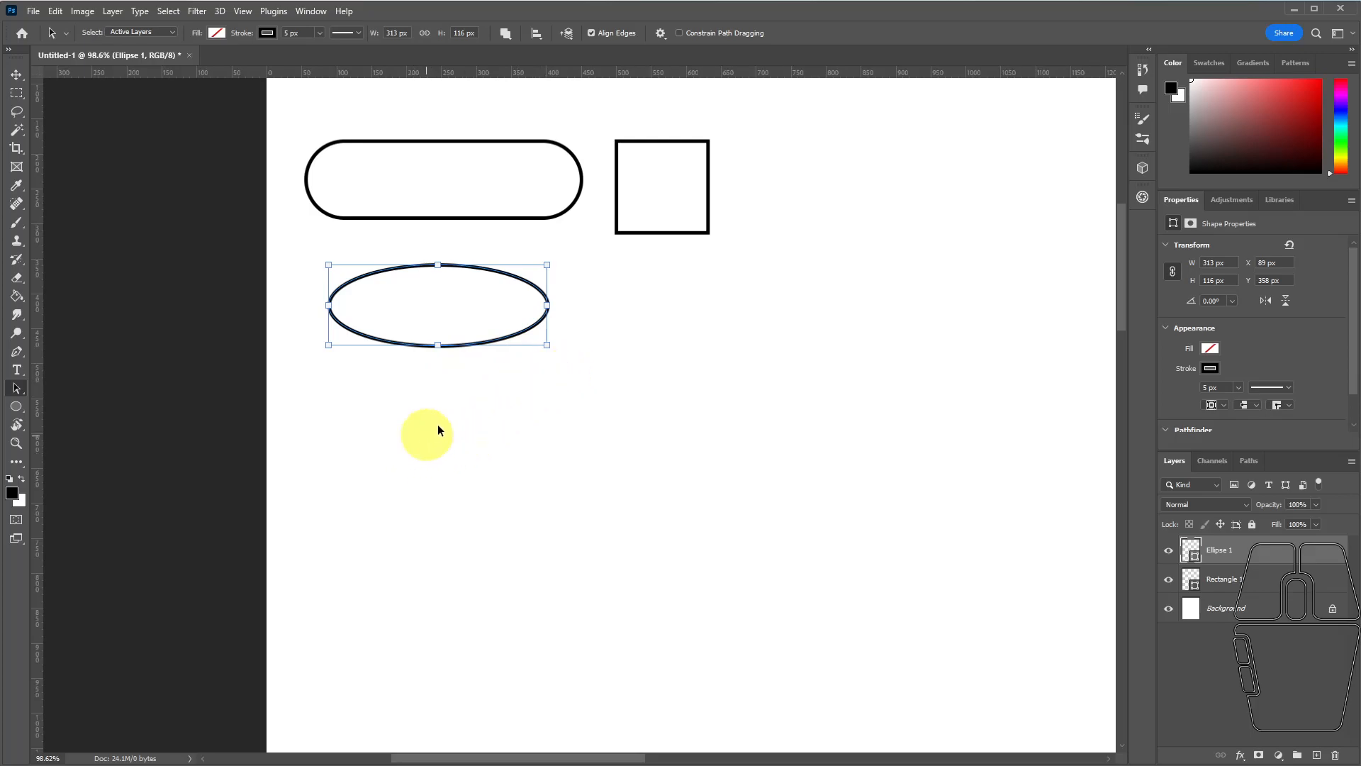
# Draw a circle about 125 px in diameter below the square and move it level with the ellipse.
pyautogui.moveTo(622, 284); pyautogui.dragTo(735, 343)
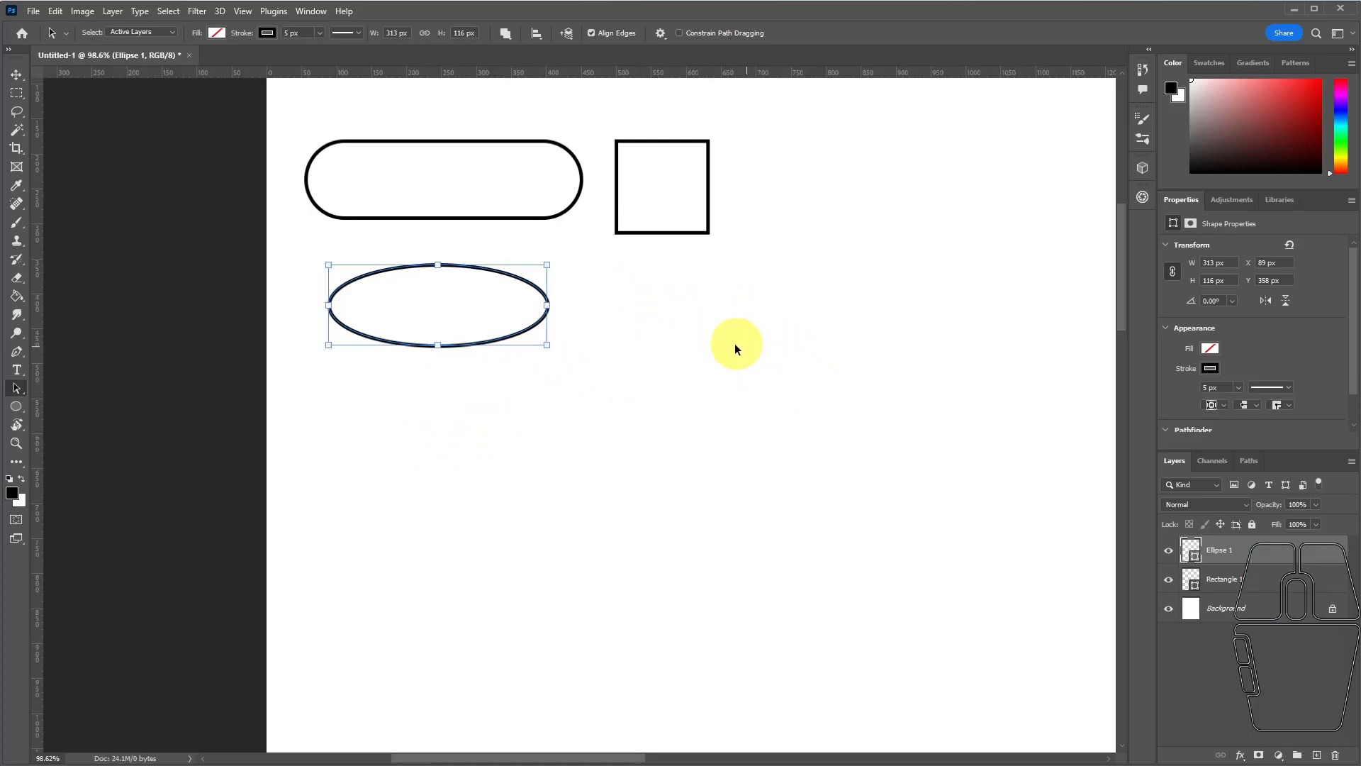
pyautogui.click(12, 409)
pyautogui.moveTo(622, 270); pyautogui.dragTo(739, 359)
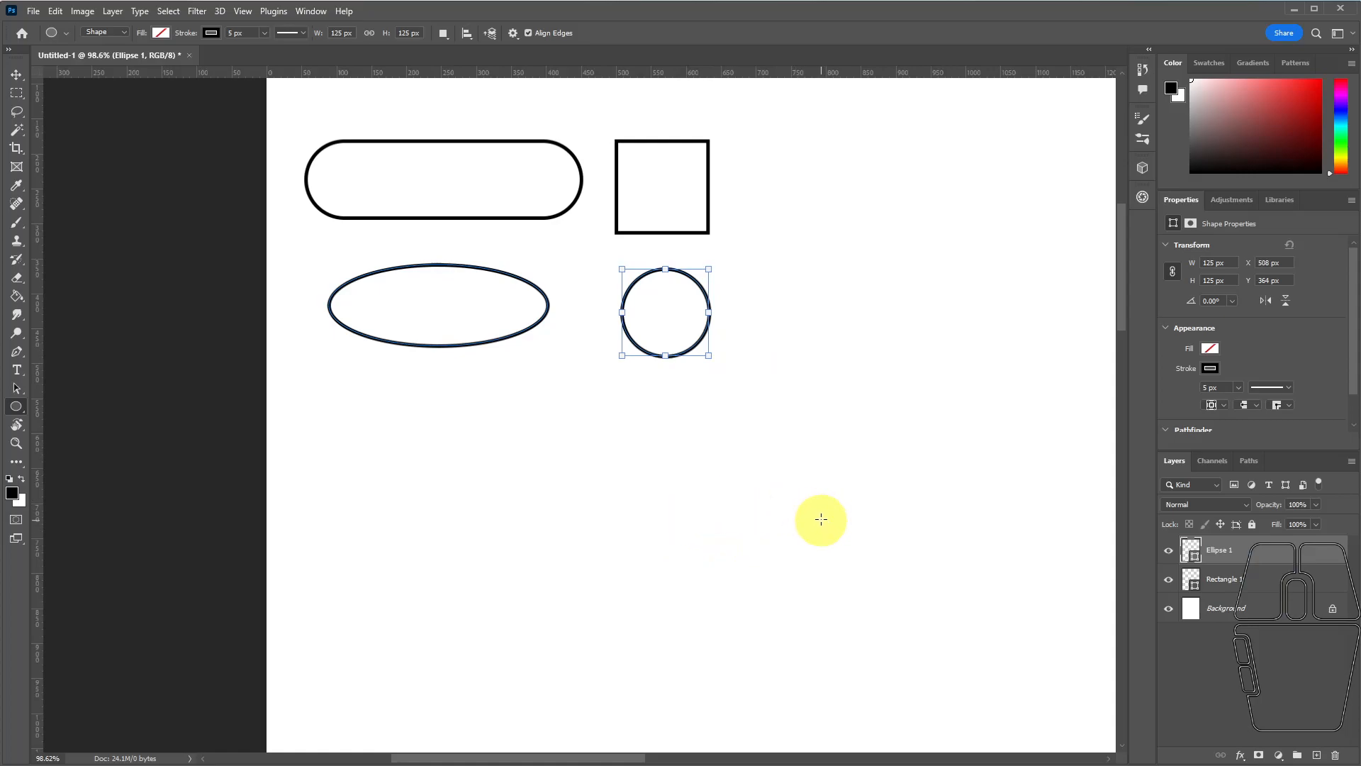
pyautogui.click(15, 390)
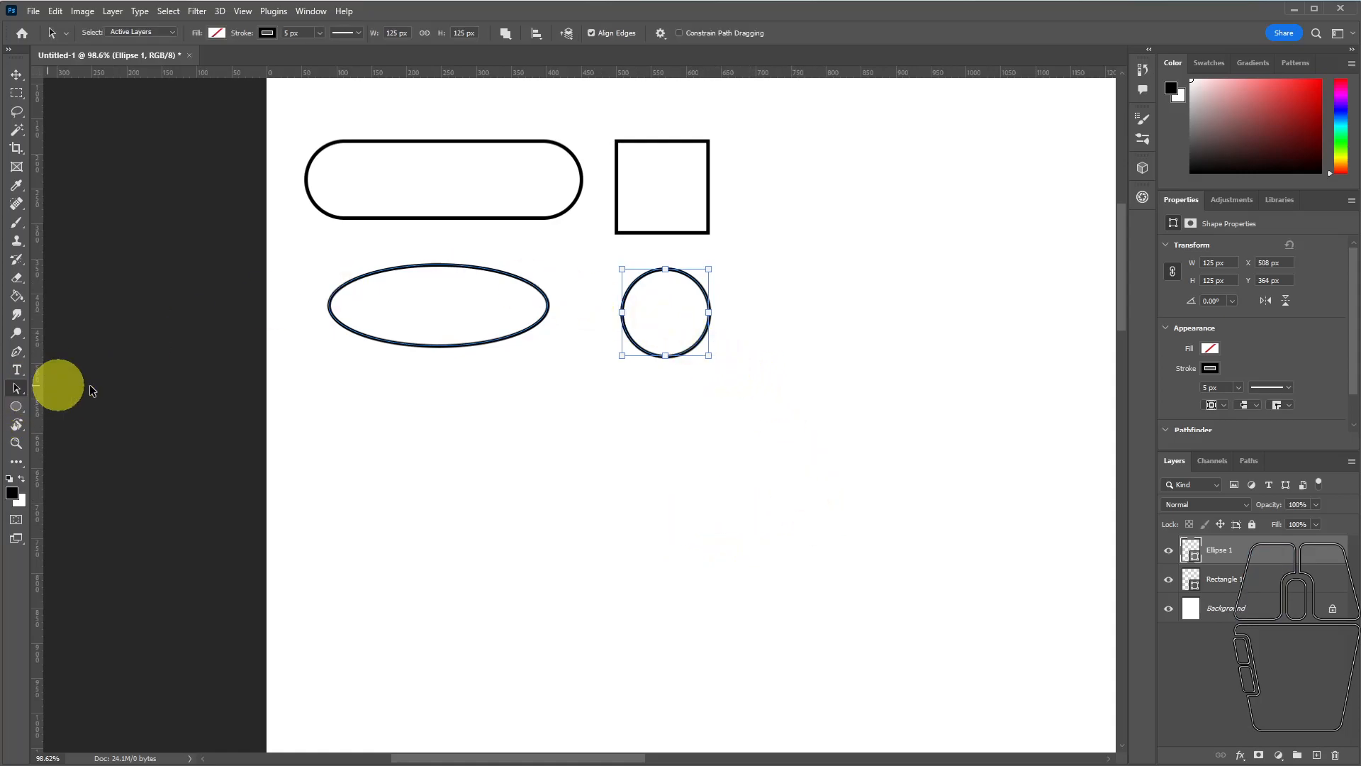
pyautogui.moveTo(686, 348); pyautogui.dragTo(673, 340)
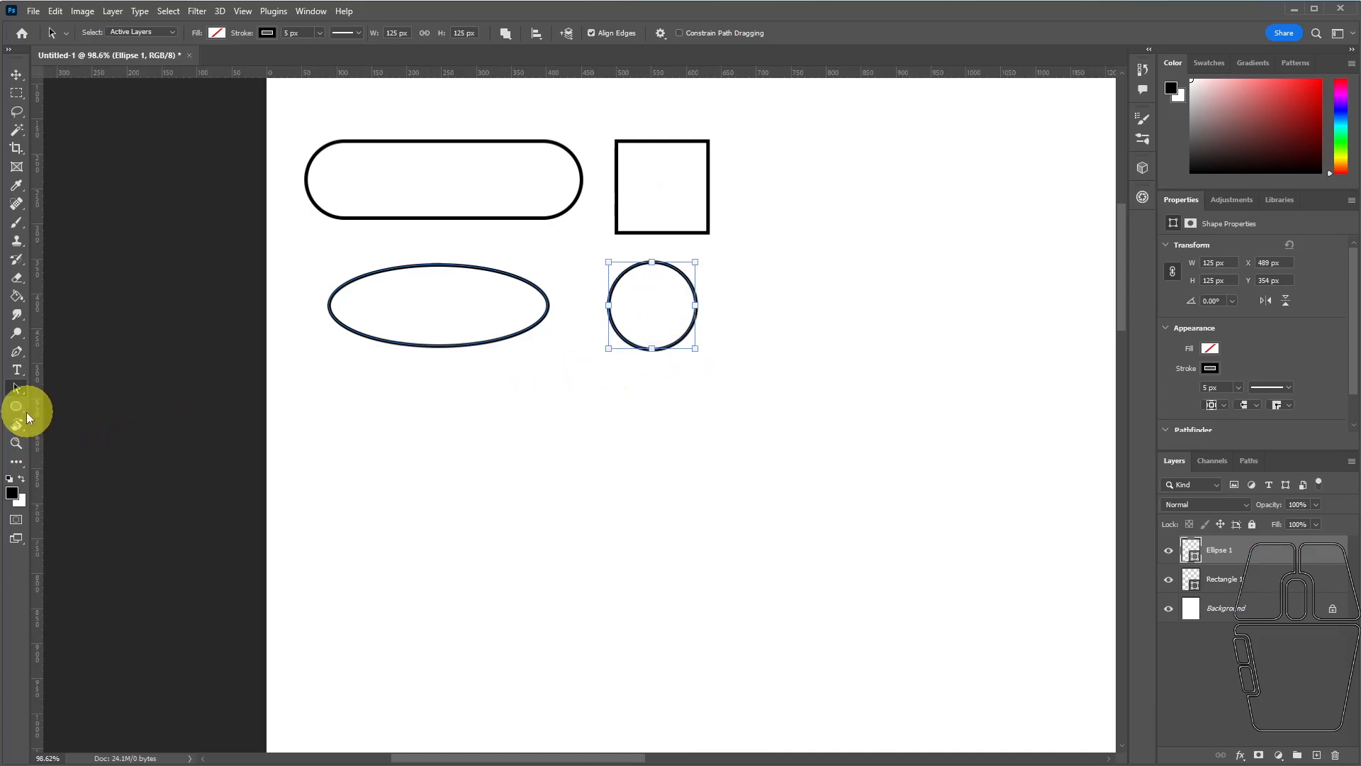
# Create a 125 × 125 px triangle below the ellipse with Equilateral off and a corner radius of 0 px.
pyautogui.moveTo(16, 404); pyautogui.dragTo(63, 435)
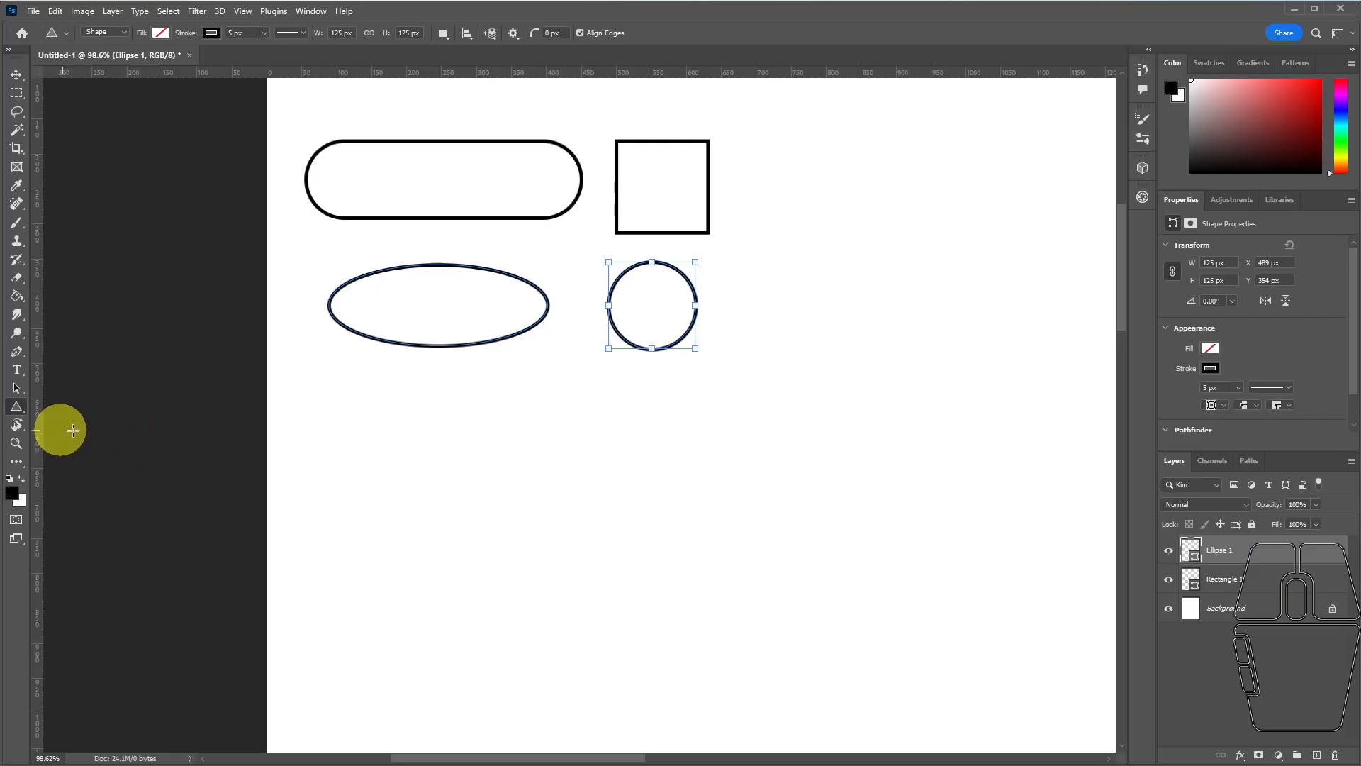
pyautogui.click(378, 486)
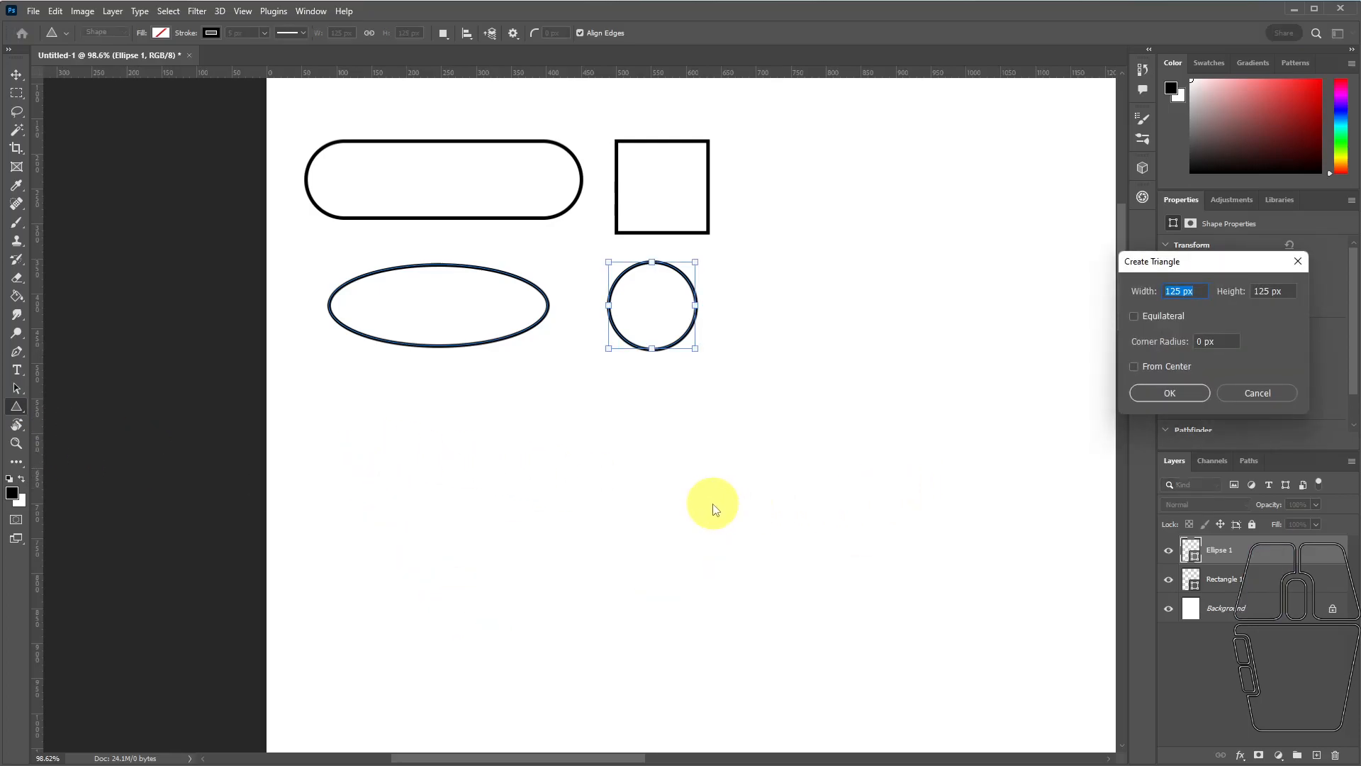
pyautogui.moveTo(1216, 265); pyautogui.dragTo(612, 397)
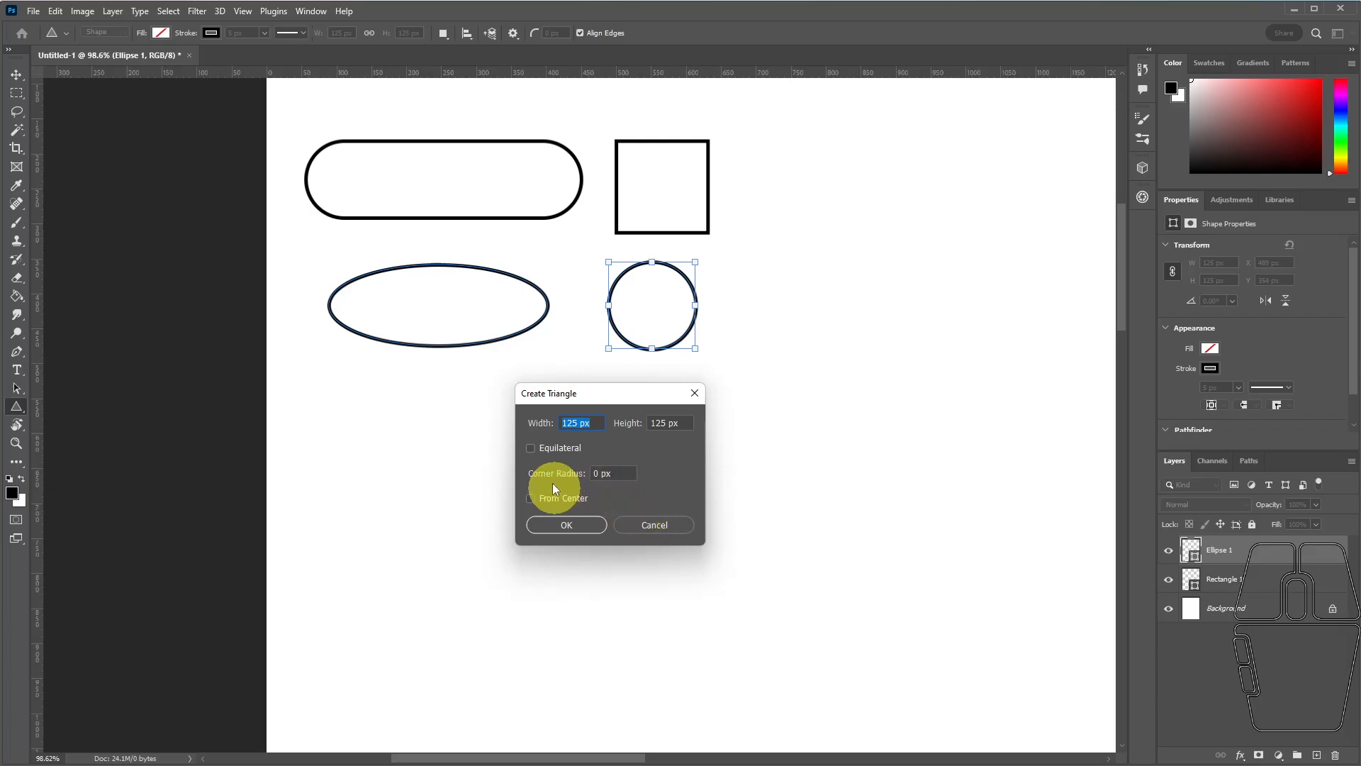
pyautogui.click(530, 449)
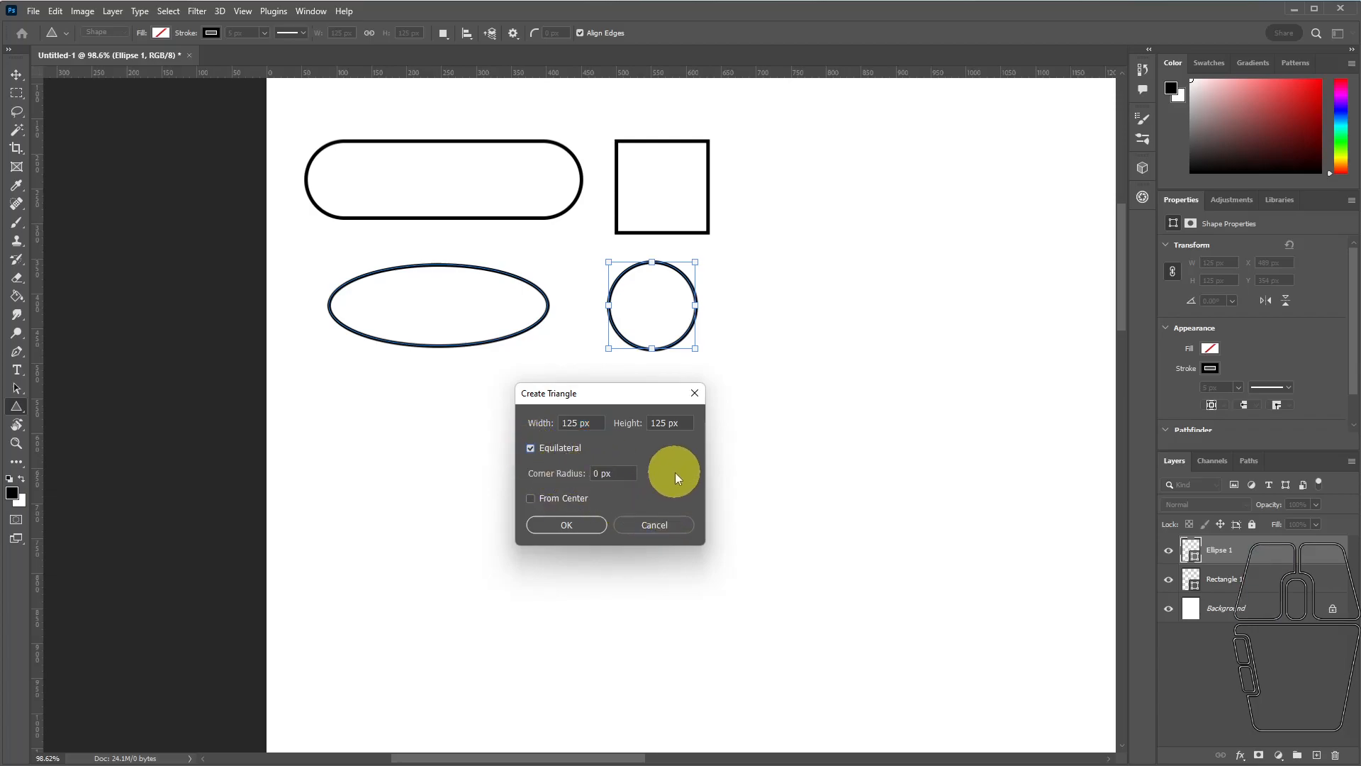
pyautogui.click(532, 448)
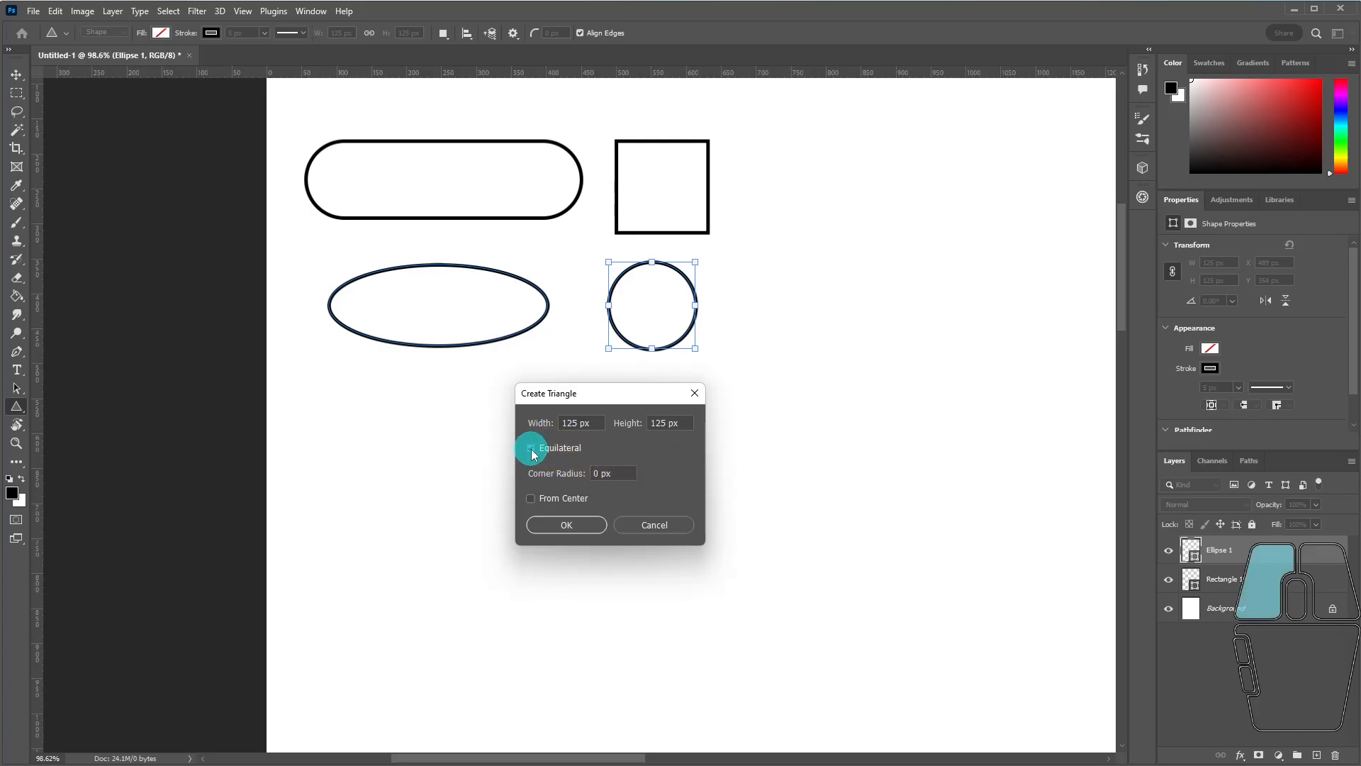
pyautogui.click(550, 525)
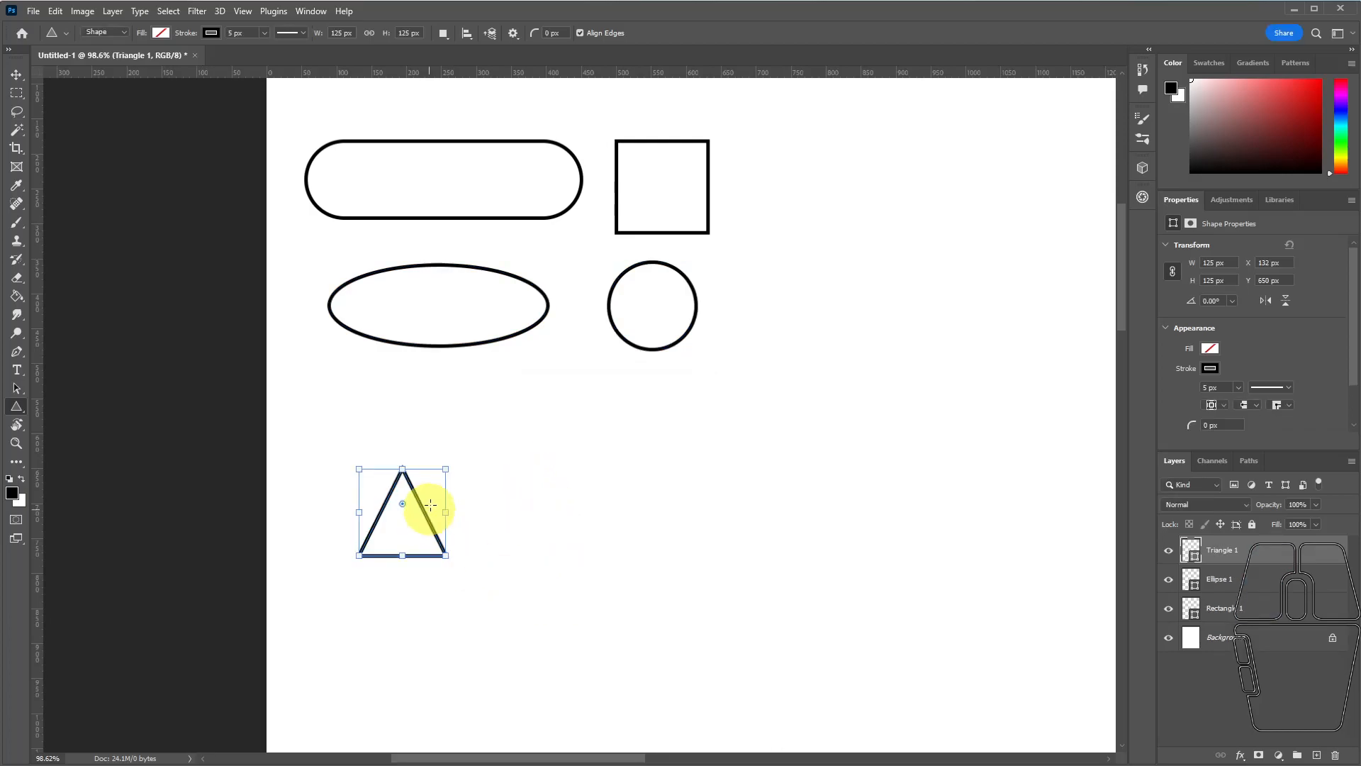
# Enlarge the triangle to about 192 × 182 px and round its corners to a 30 px radius.
pyautogui.moveTo(447, 465); pyautogui.dragTo(348, 428)
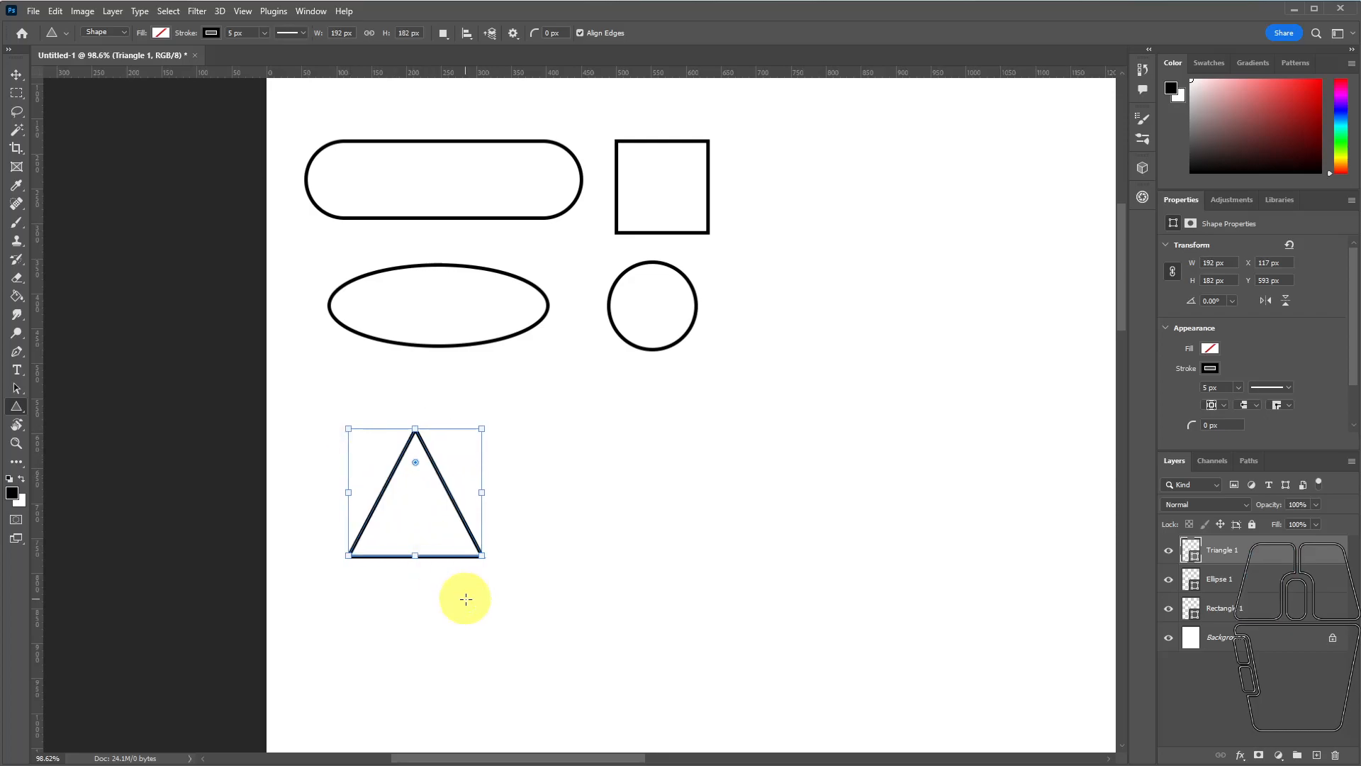
pyautogui.moveTo(416, 462)
pyautogui.mouseDown()
pyautogui.moveTo(414, 510)
pyautogui.moveTo(421, 467)
pyautogui.mouseUp()
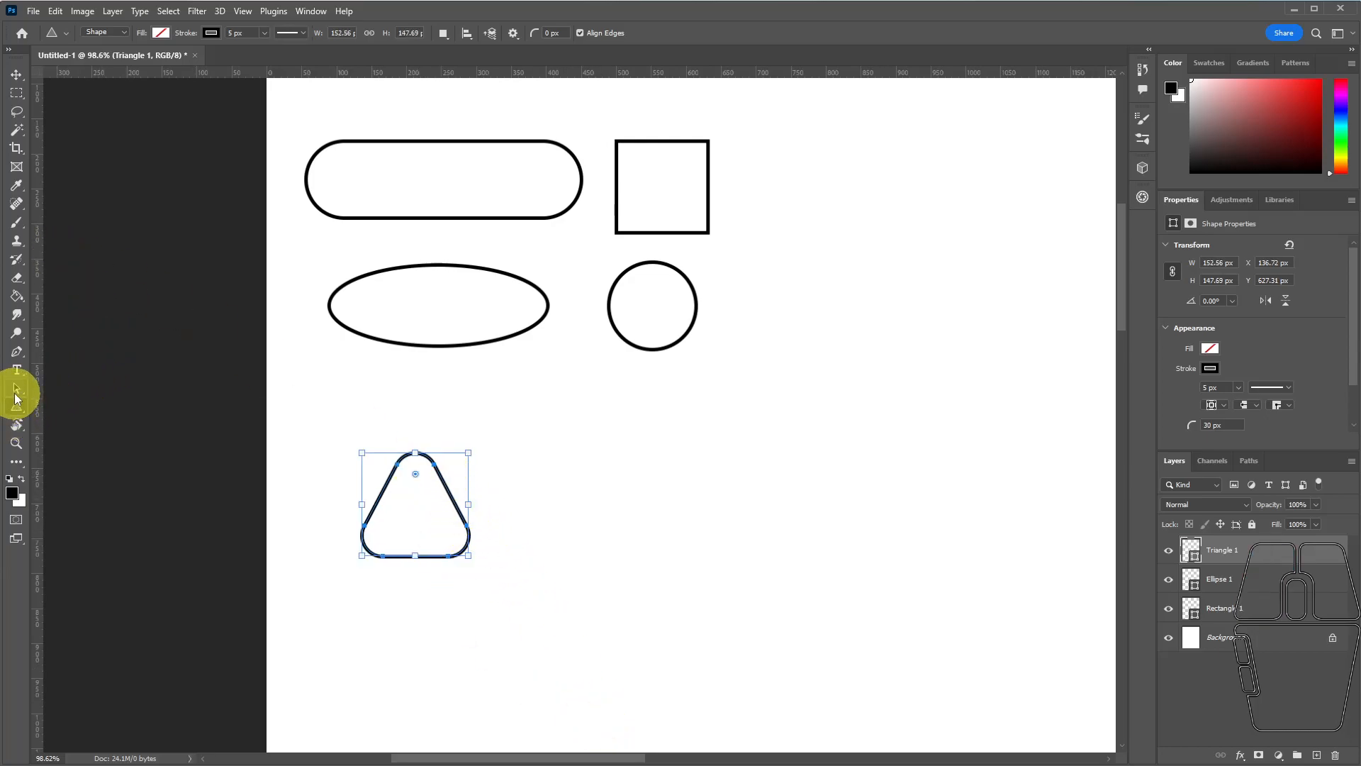
# Move the rounded triangle up to sit just below the ellipse.
pyautogui.click(16, 394)
pyautogui.moveTo(453, 502); pyautogui.dragTo(443, 437)
pyautogui.click(16, 406)
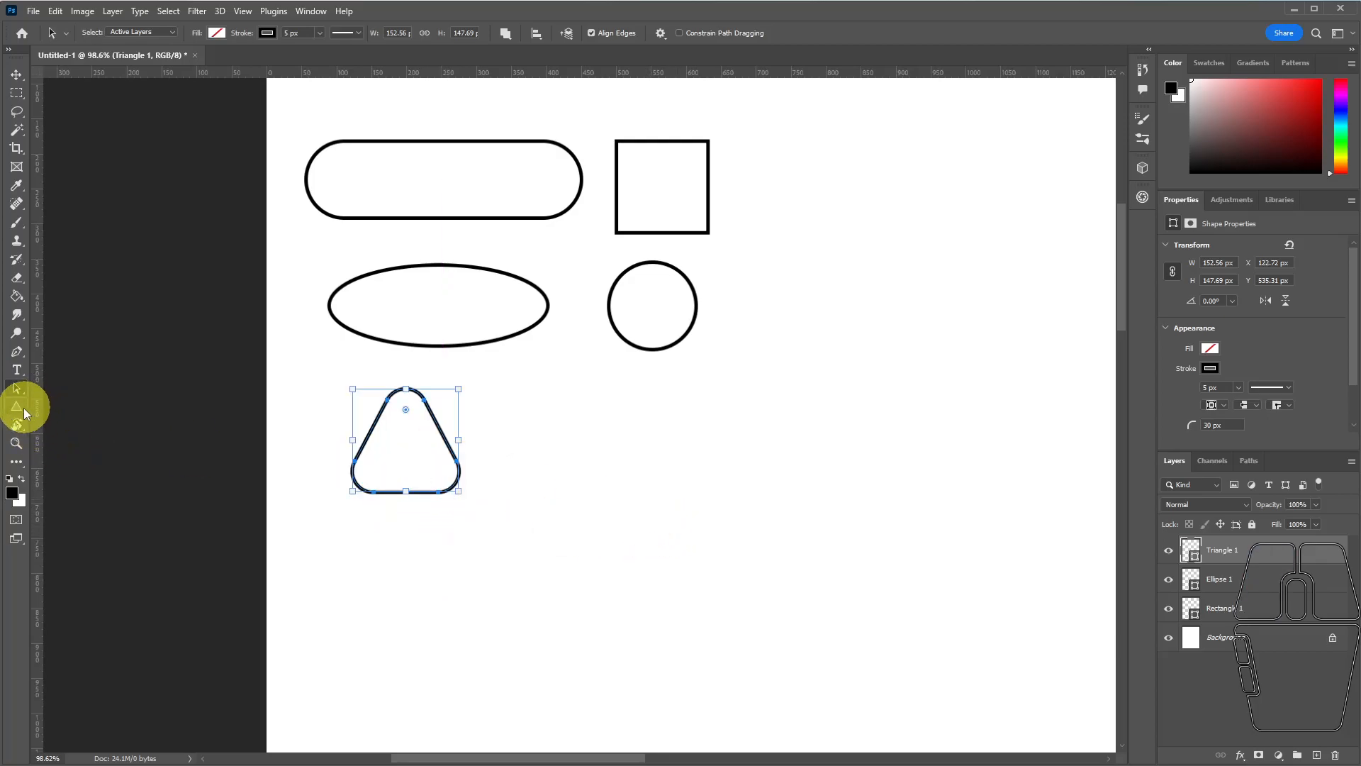
# Draw a sharp-cornered triangle about 173 × 150 px below the circle and move it level with the rounded triangle.
pyautogui.moveTo(611, 402); pyautogui.dragTo(722, 559)
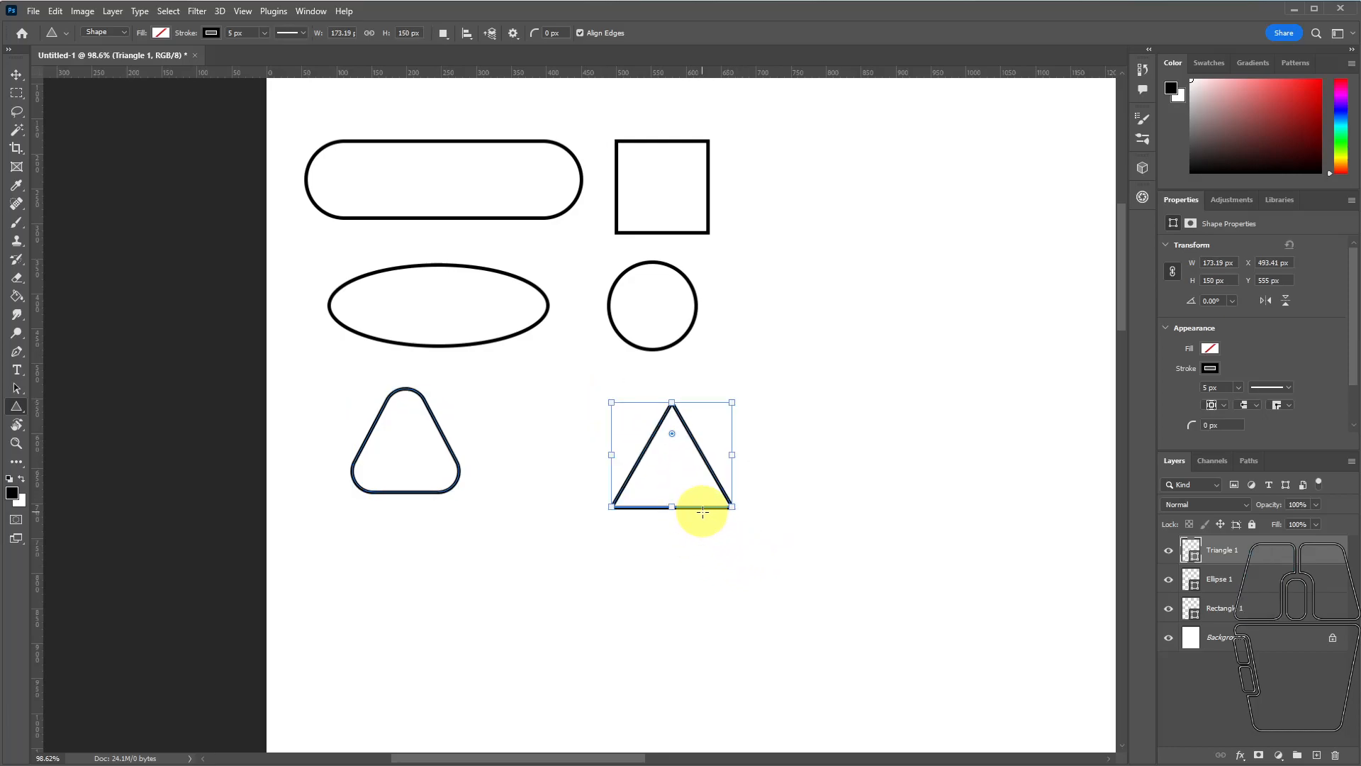
pyautogui.click(17, 389)
pyautogui.moveTo(699, 505); pyautogui.dragTo(674, 489)
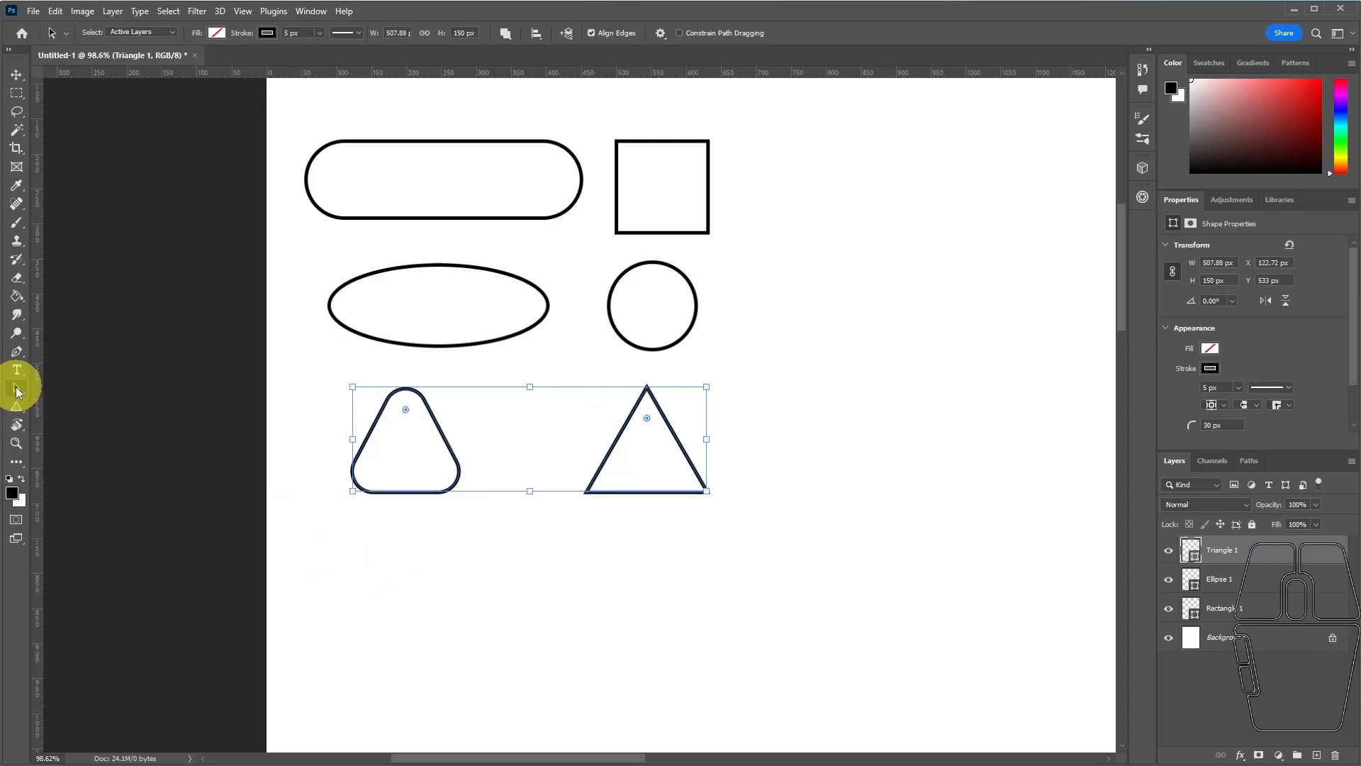
# Draw a five-sided polygon about 123 × 127 px below the rounded triangle.
pyautogui.click(17, 408)
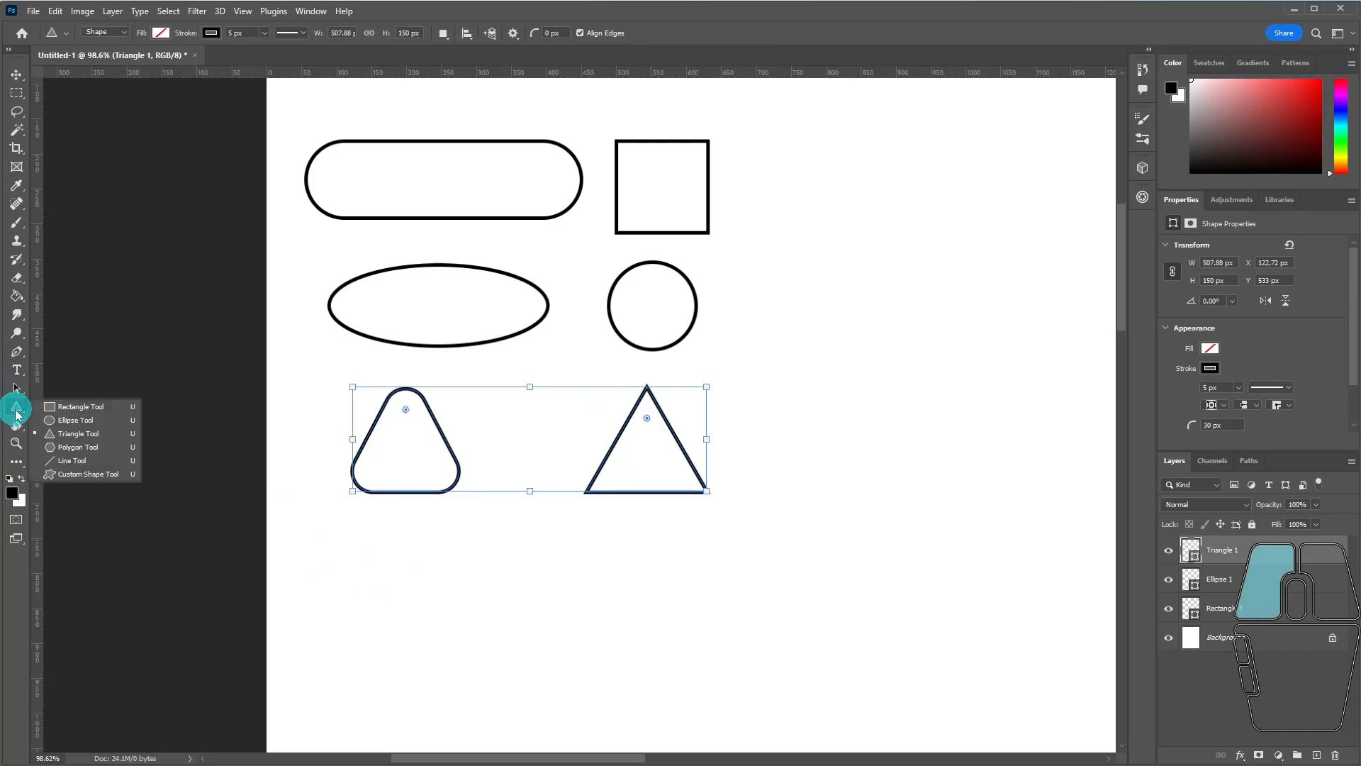
pyautogui.click(71, 447)
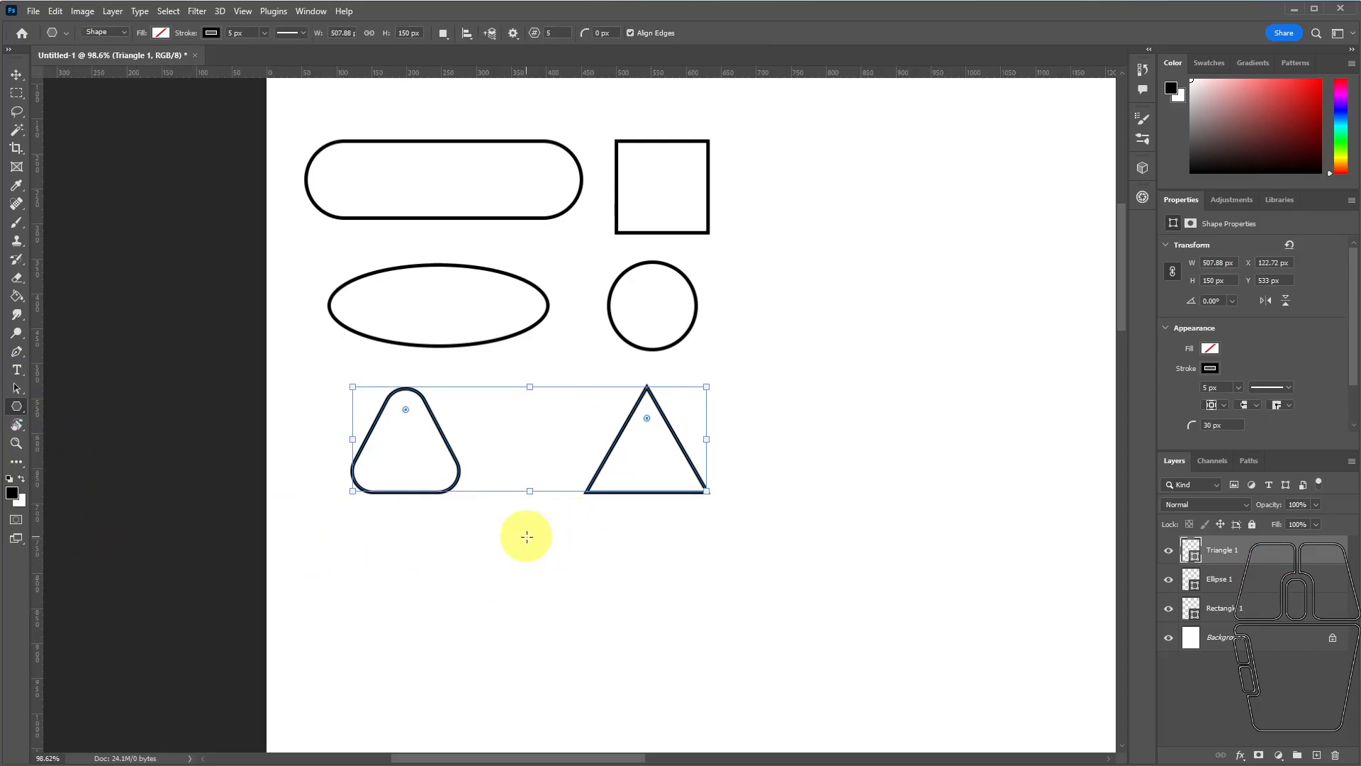
pyautogui.moveTo(390, 582); pyautogui.dragTo(497, 672)
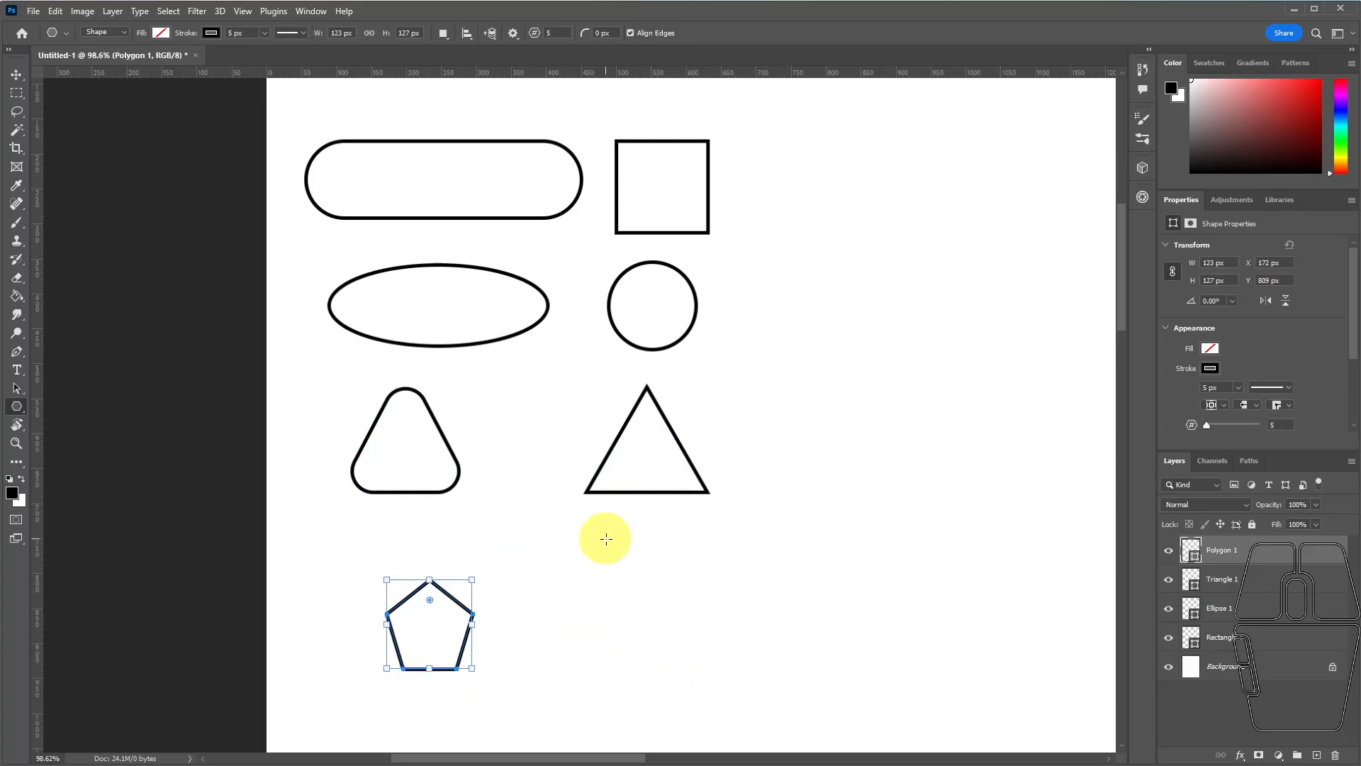
# Create an eight-sided 123 × 127 px polygon beside the pentagon and enlarge it to about 191 × 161 px.
pyautogui.click(595, 585)
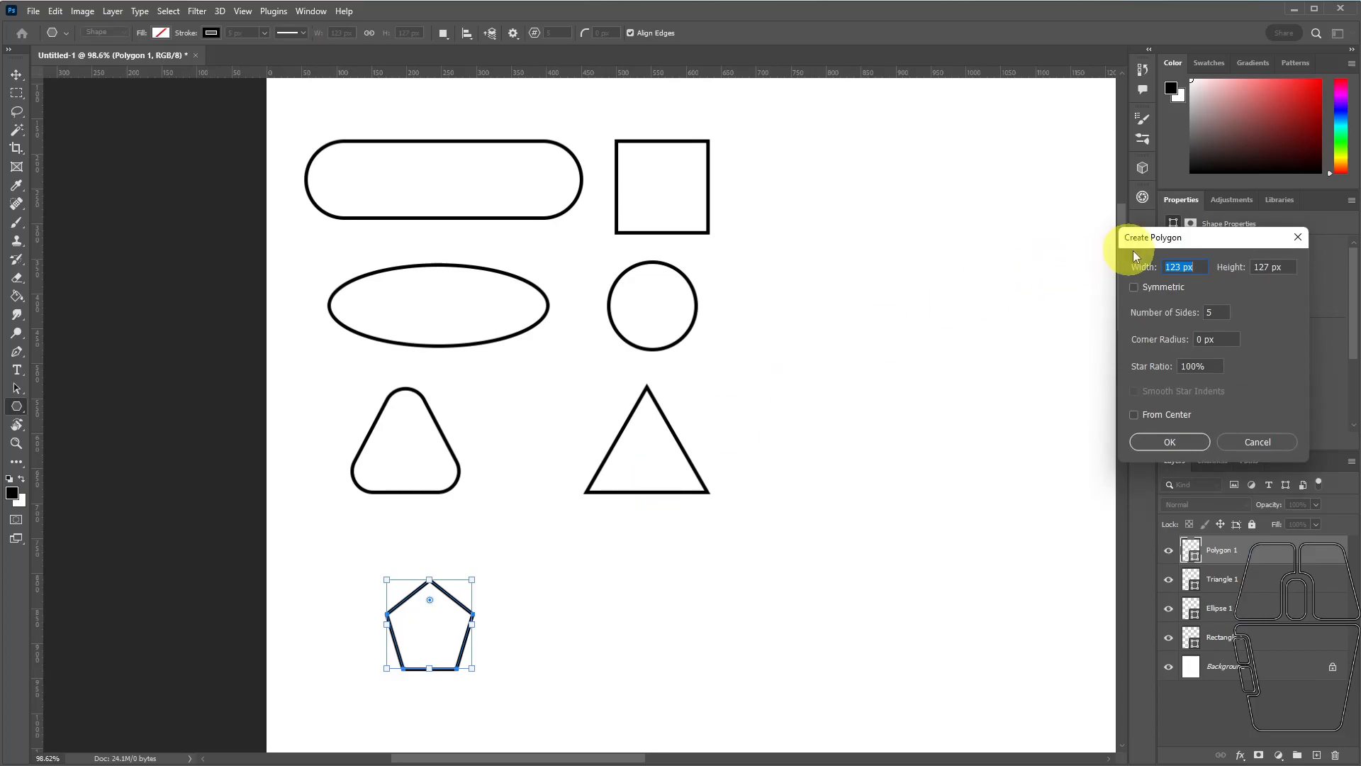
pyautogui.moveTo(1216, 238); pyautogui.dragTo(821, 309)
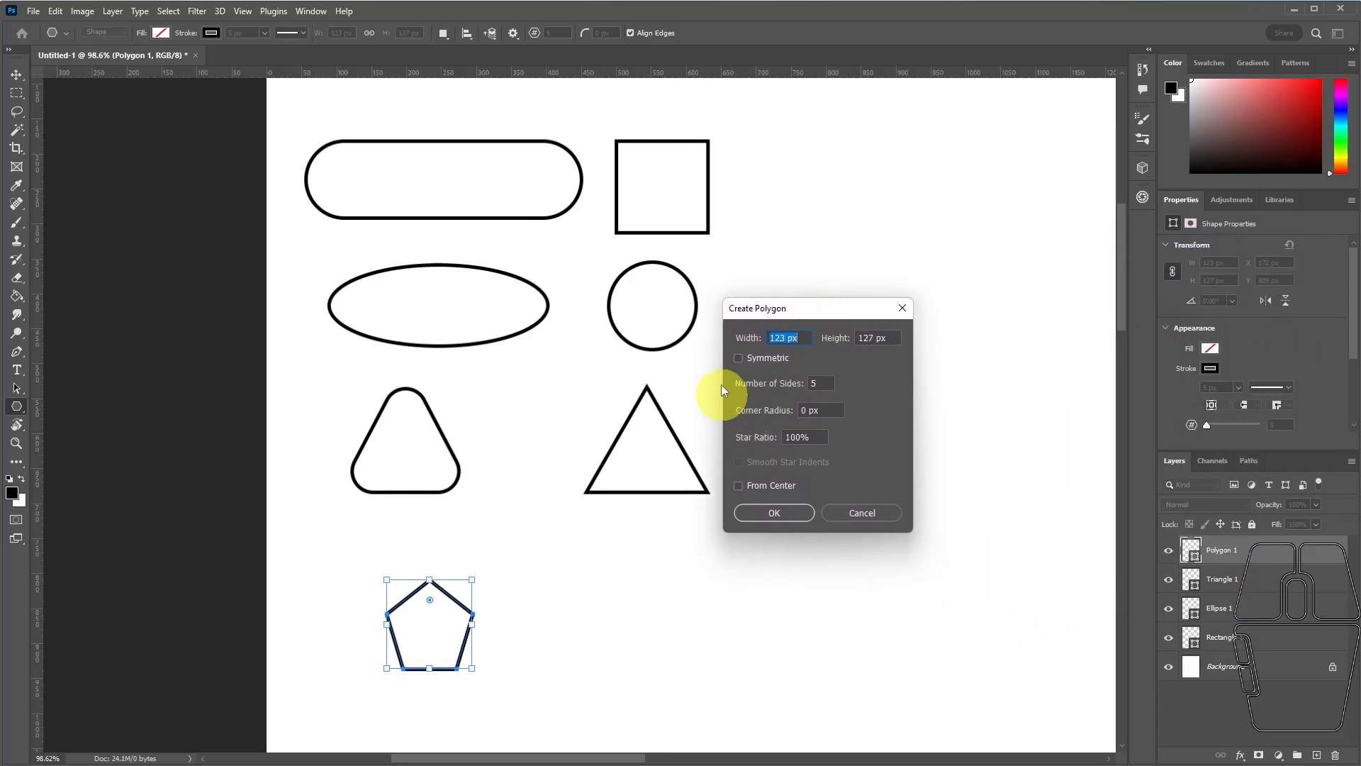
pyautogui.click(824, 381)
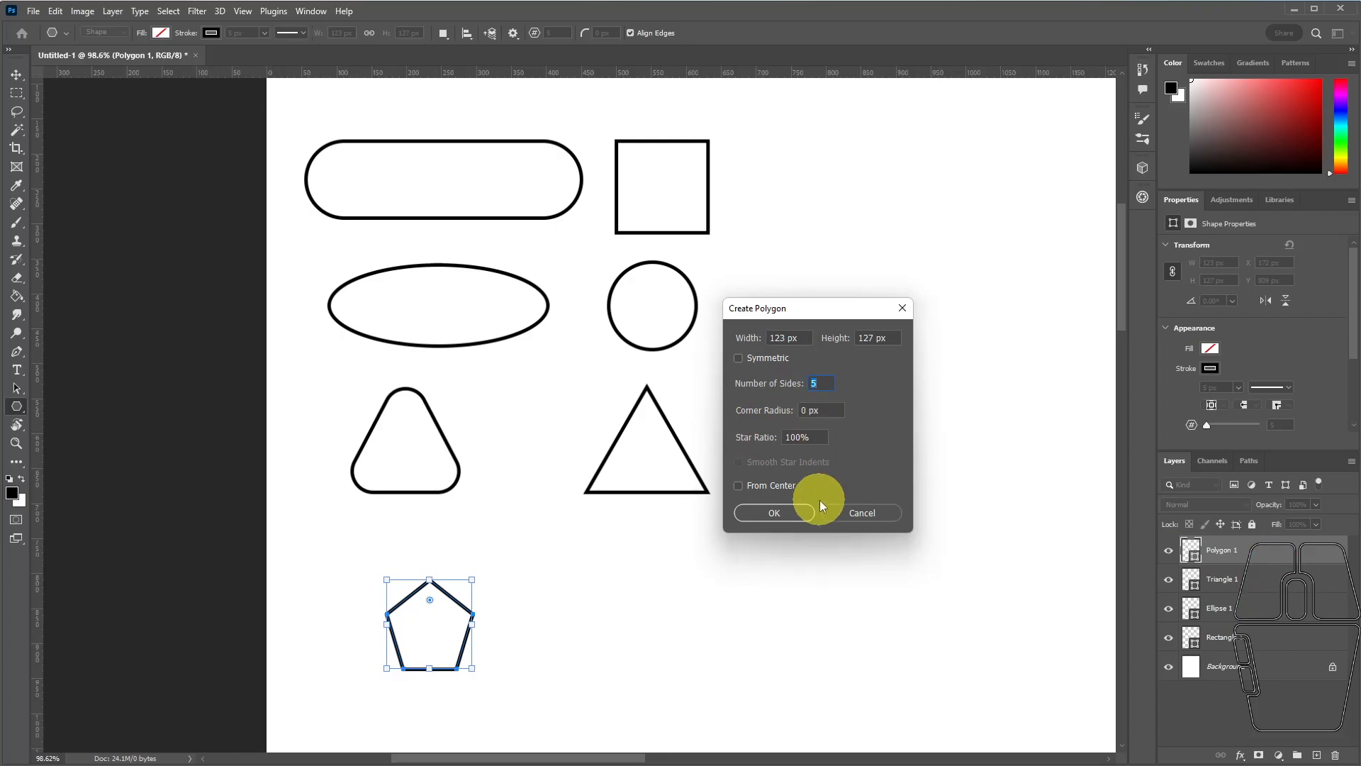
pyautogui.write('8')
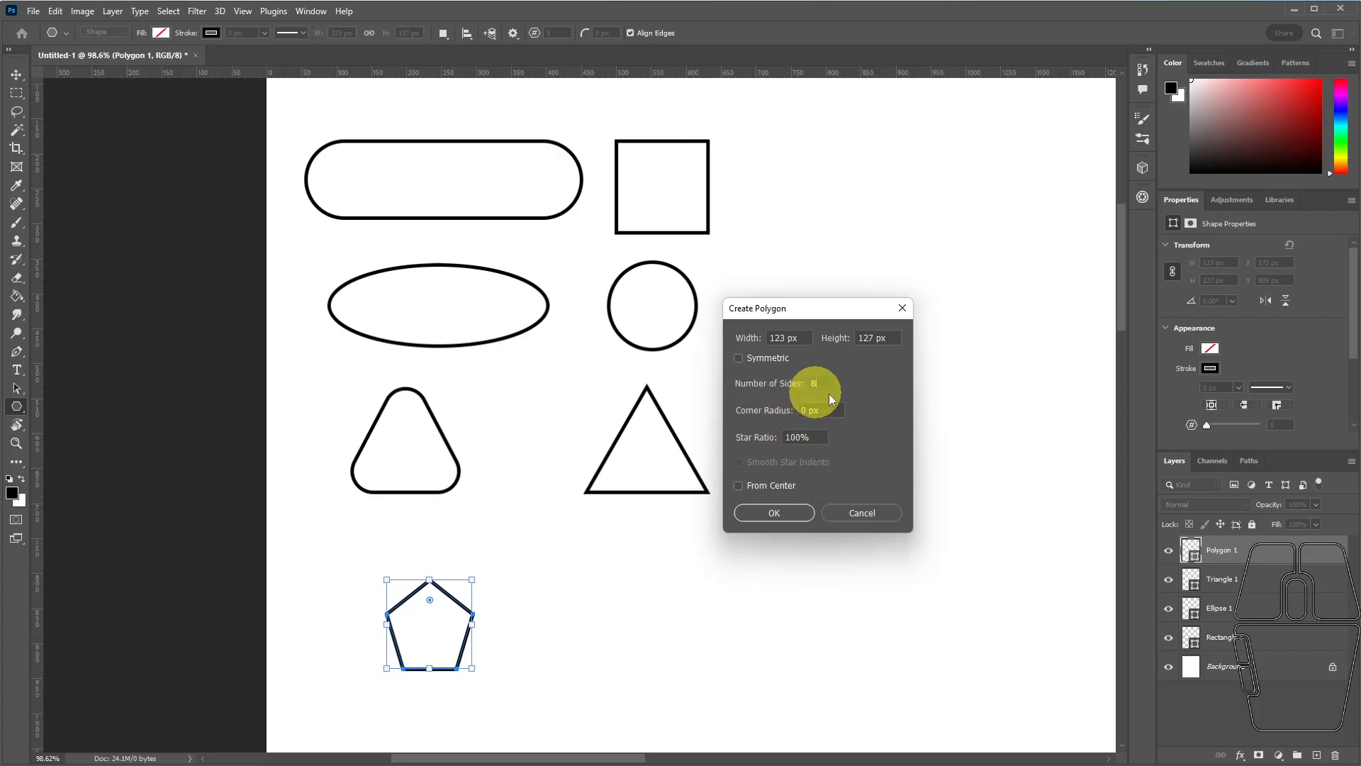
pyautogui.click(771, 512)
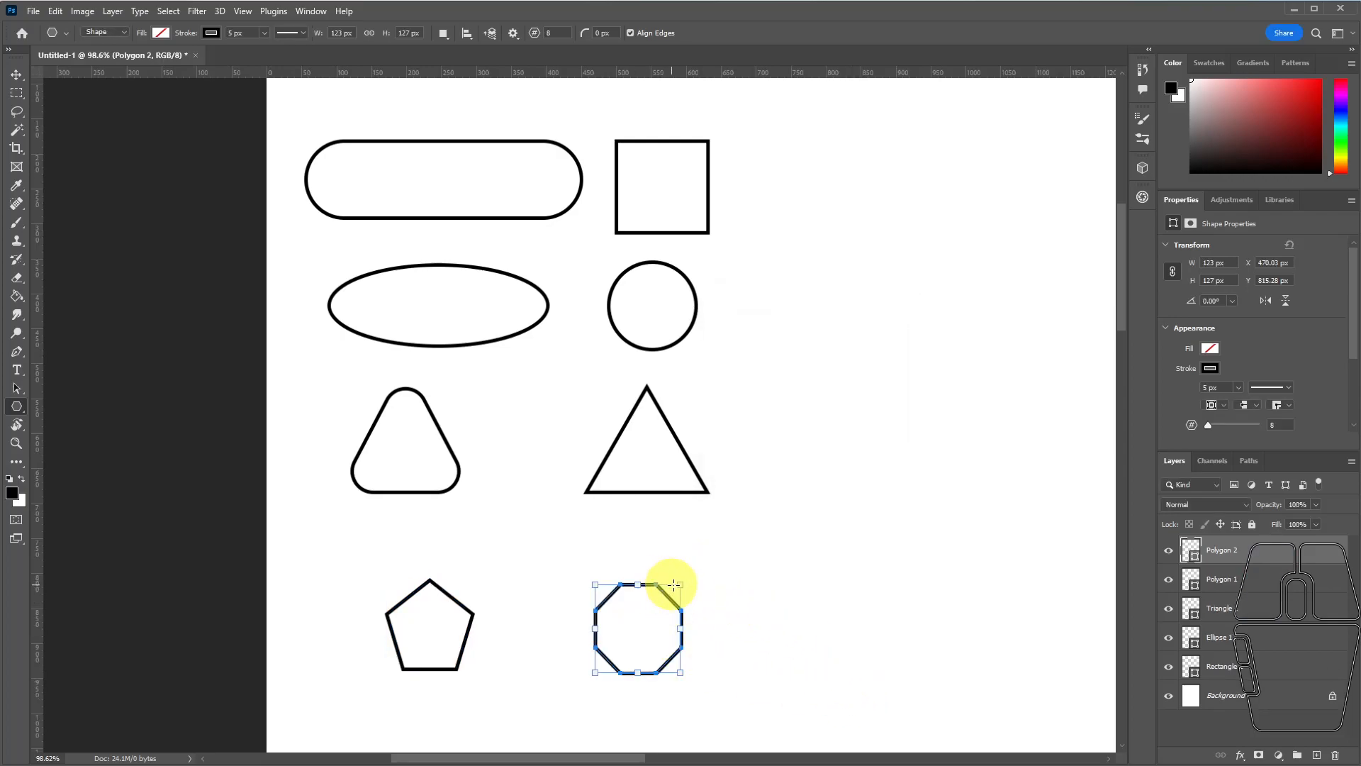
pyautogui.moveTo(678, 584); pyautogui.dragTo(657, 560)
pyautogui.moveTo(719, 617)
pyautogui.mouseDown()
pyautogui.moveTo(674, 617)
pyautogui.moveTo(725, 623)
pyautogui.mouseUp()
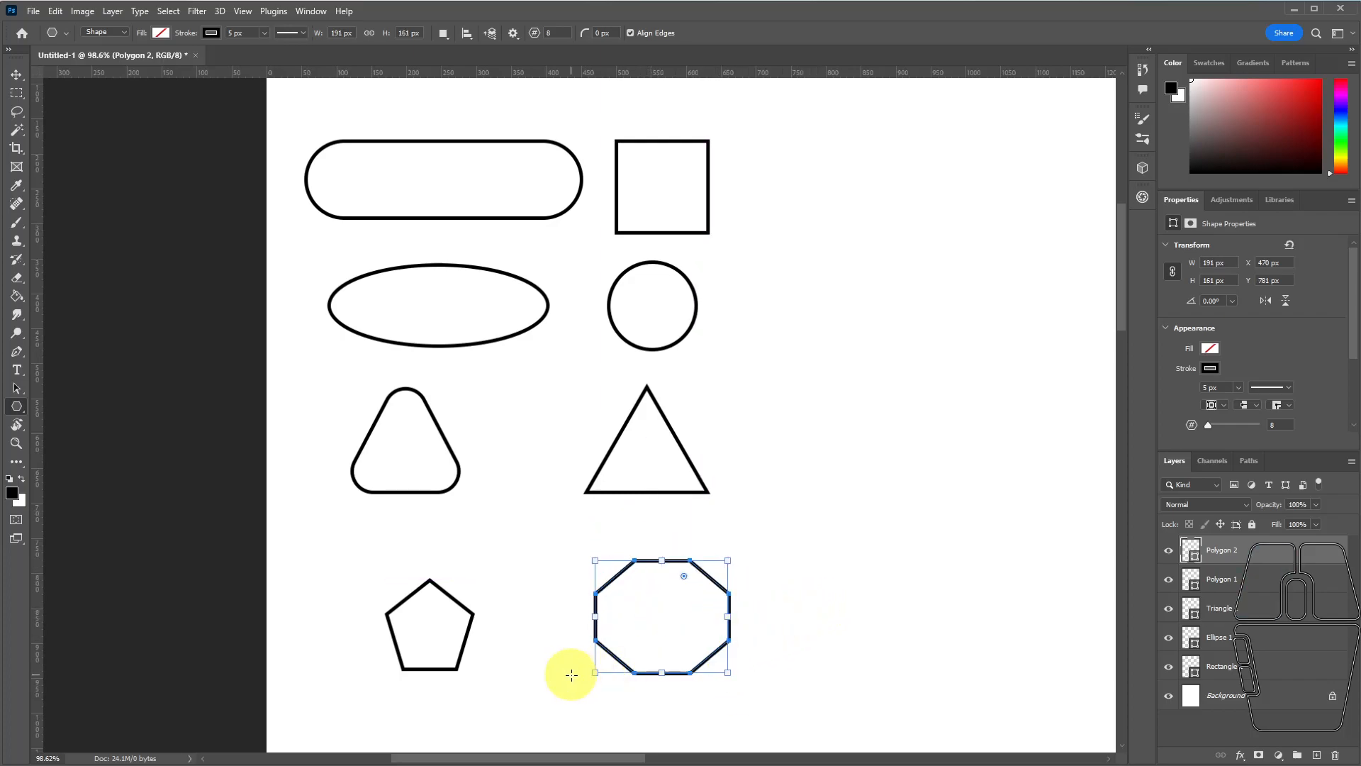
# Reshape the sharp triangle with the Direct Selection tool by moving its lower-right corner up and inward, accepting conversion to a regular path.
pyautogui.click(15, 390)
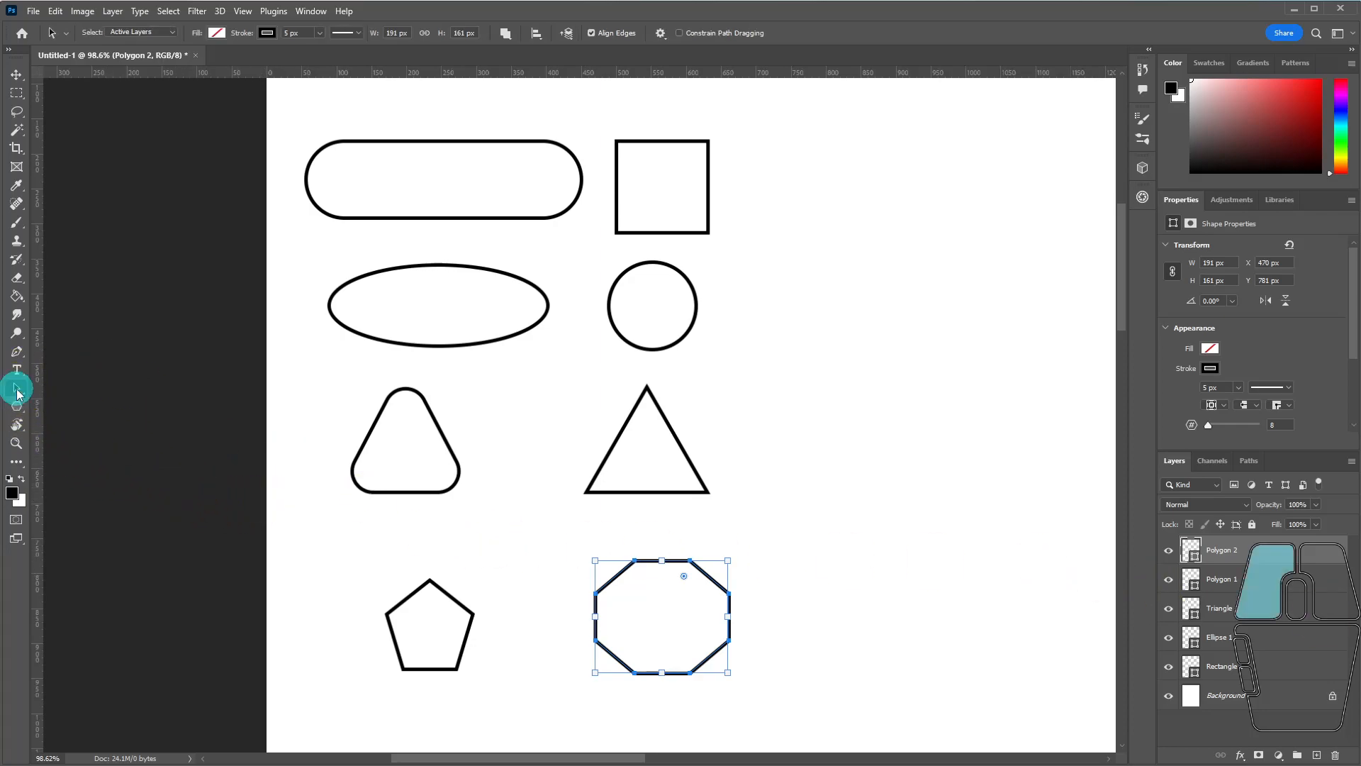
pyautogui.click(16, 392)
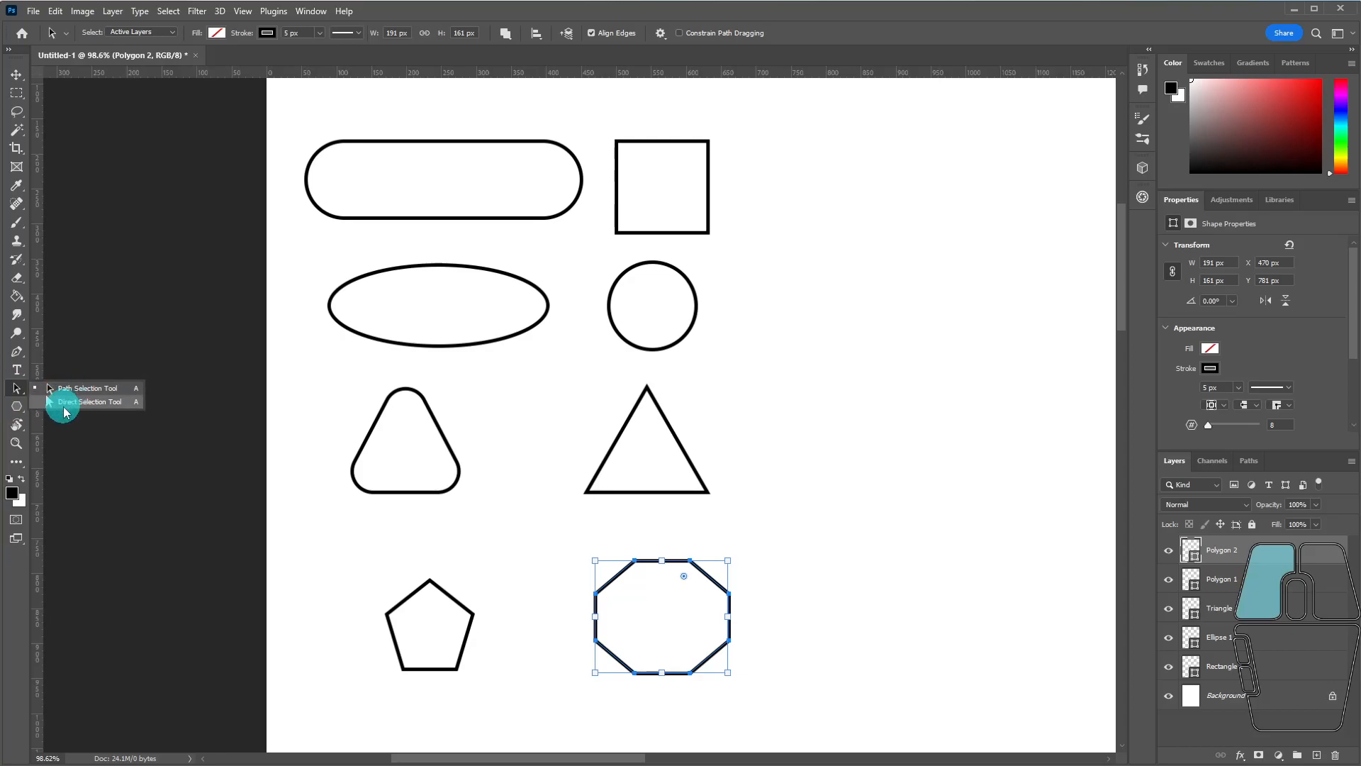
pyautogui.click(65, 407)
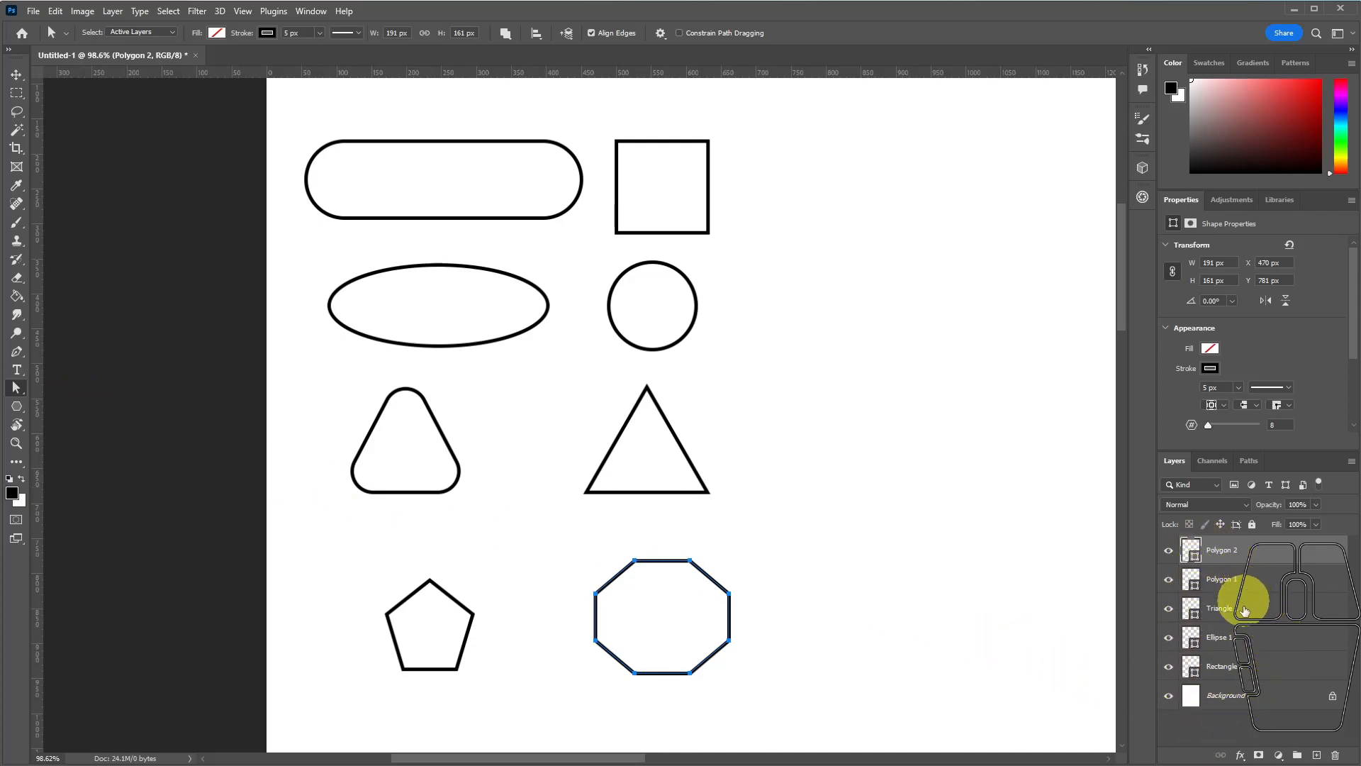
pyautogui.click(1245, 606)
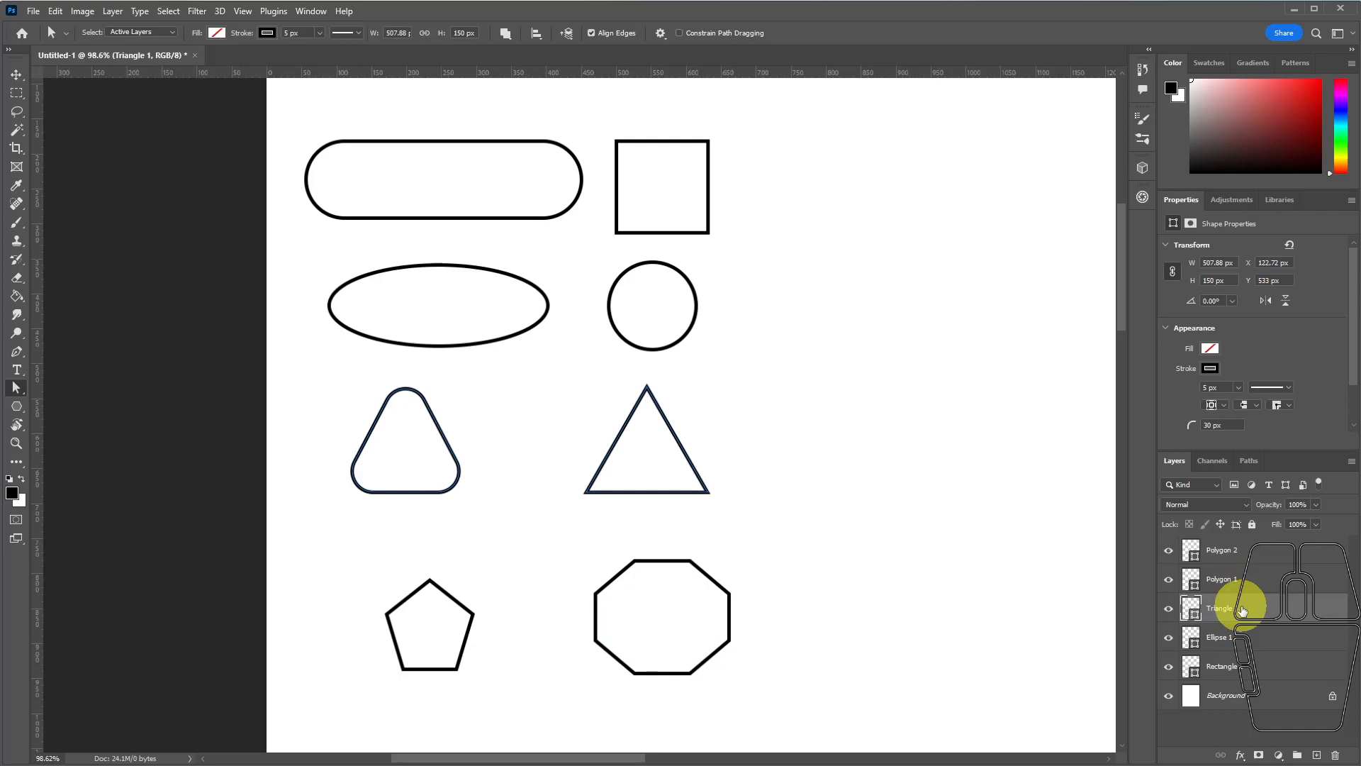
pyautogui.click(705, 495)
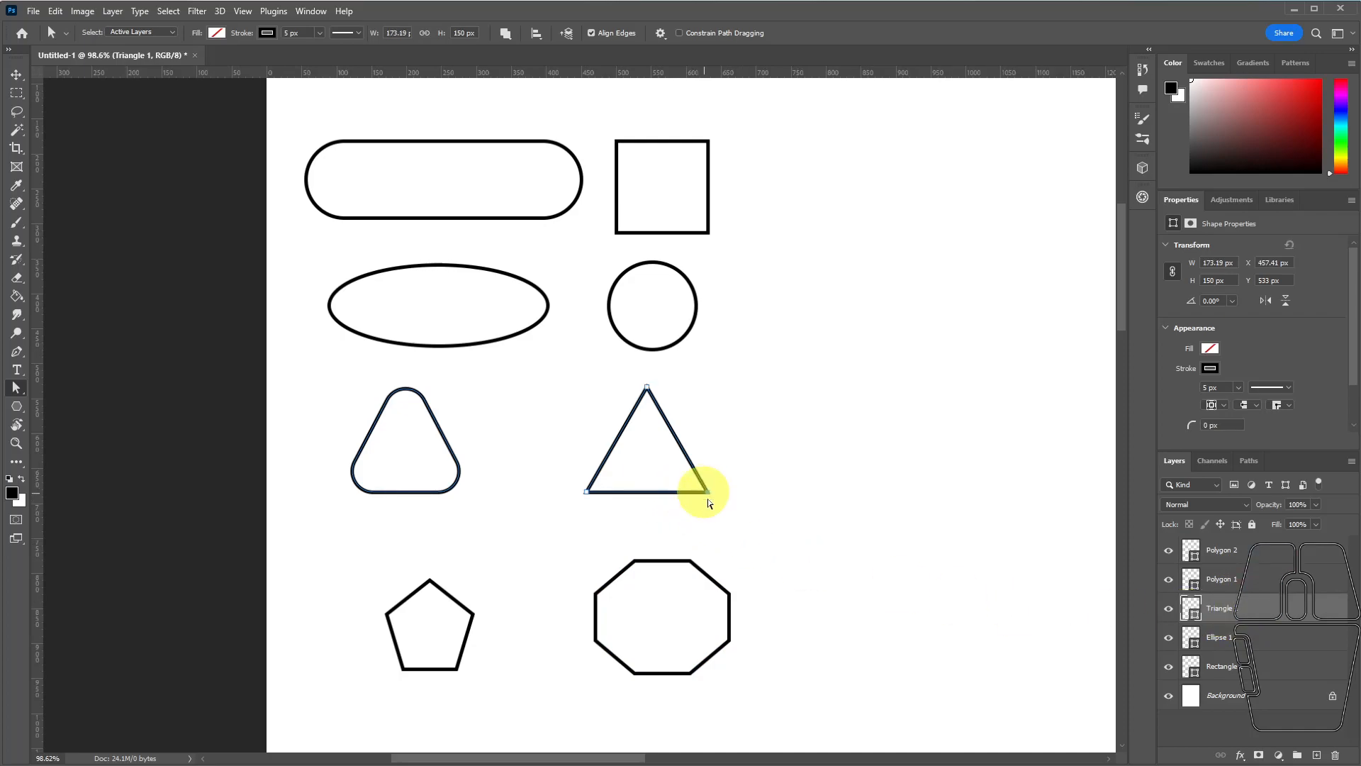
pyautogui.moveTo(707, 494); pyautogui.dragTo(702, 410)
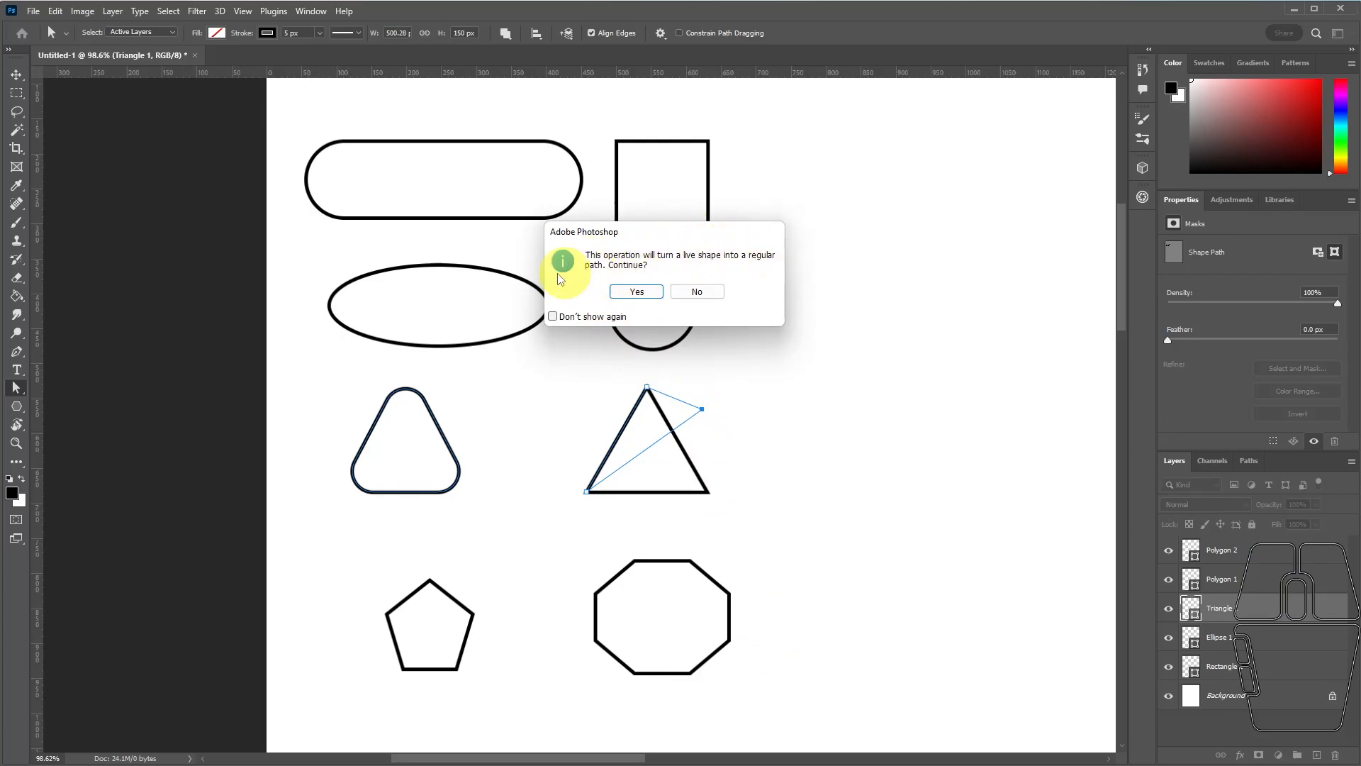
pyautogui.click(634, 292)
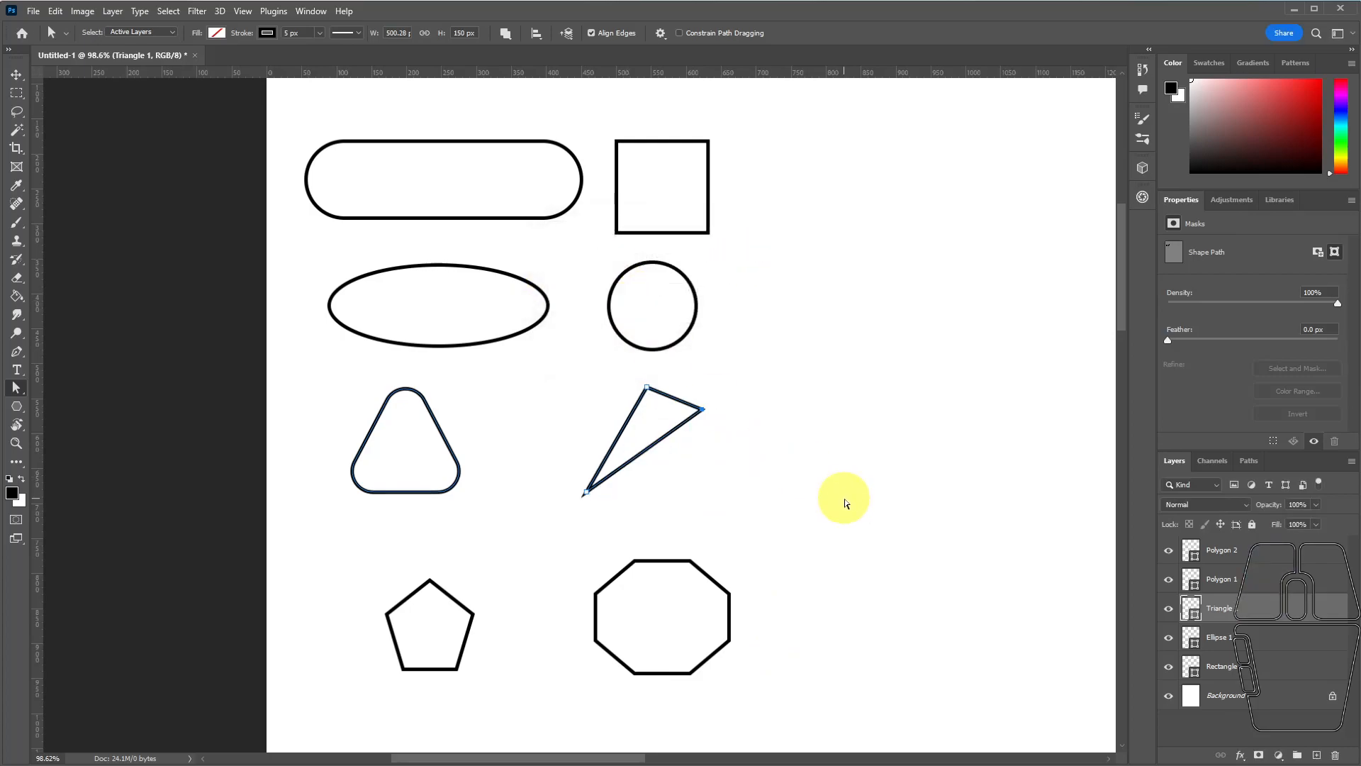
pyautogui.moveTo(702, 410); pyautogui.dragTo(686, 443)
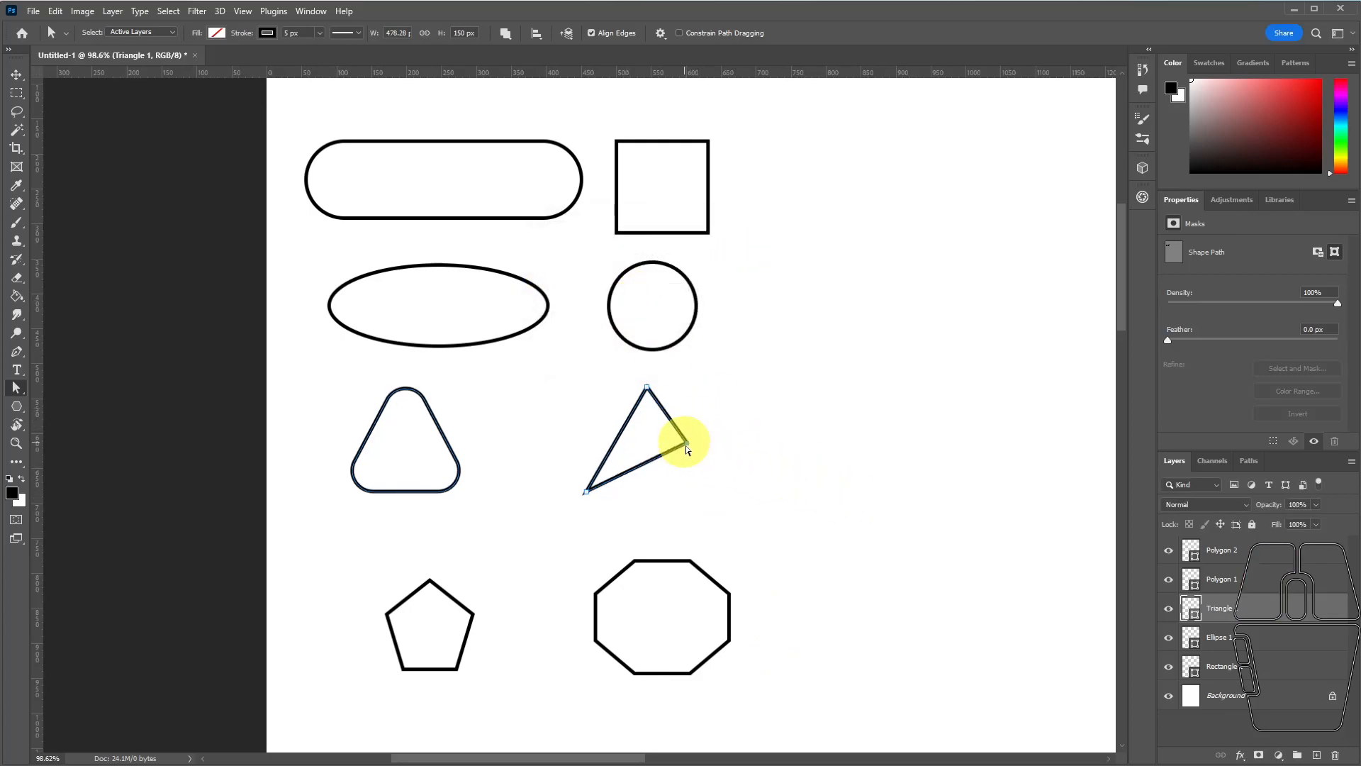
# Flatten the sharp triangle by lowering its apex to the left and moving its lower-left corner up and outward.
pyautogui.click(647, 390)
pyautogui.moveTo(647, 390); pyautogui.dragTo(594, 416)
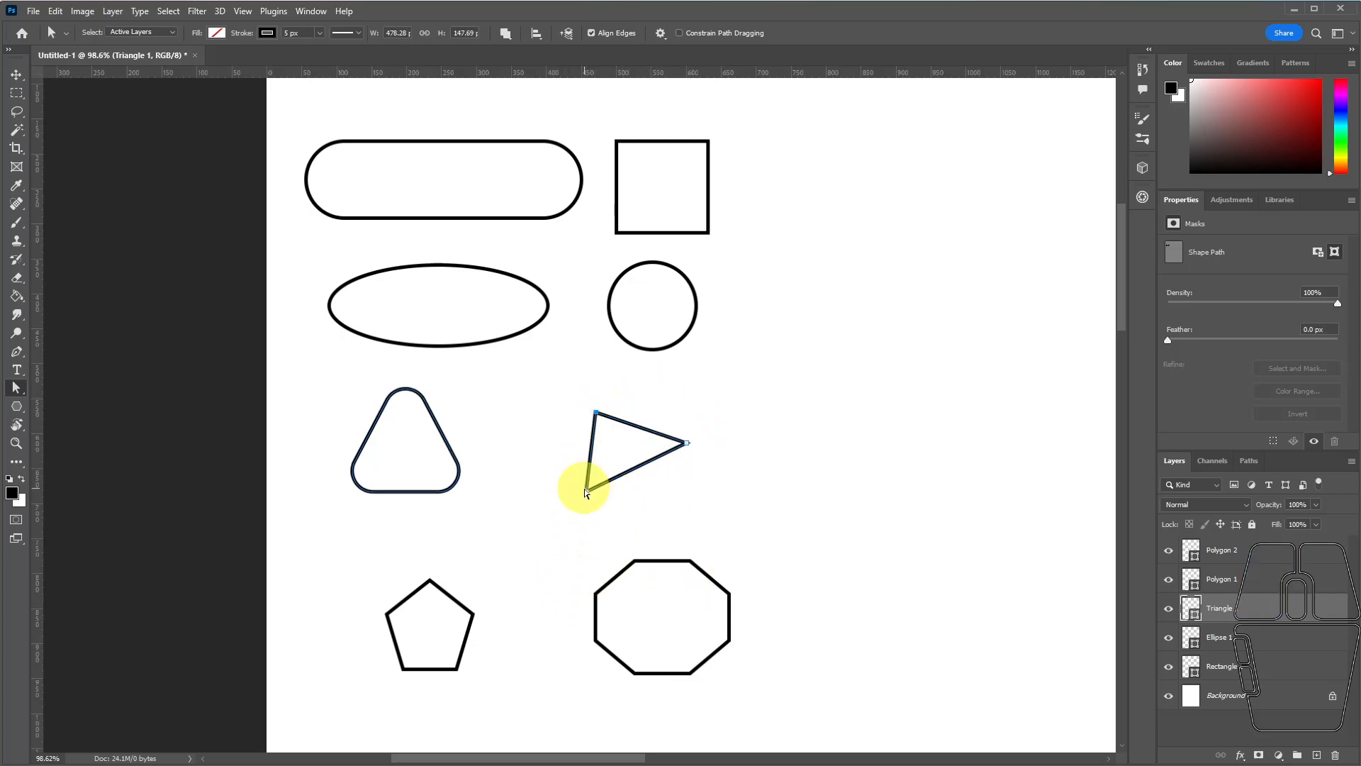
pyautogui.moveTo(587, 492); pyautogui.dragTo(509, 436)
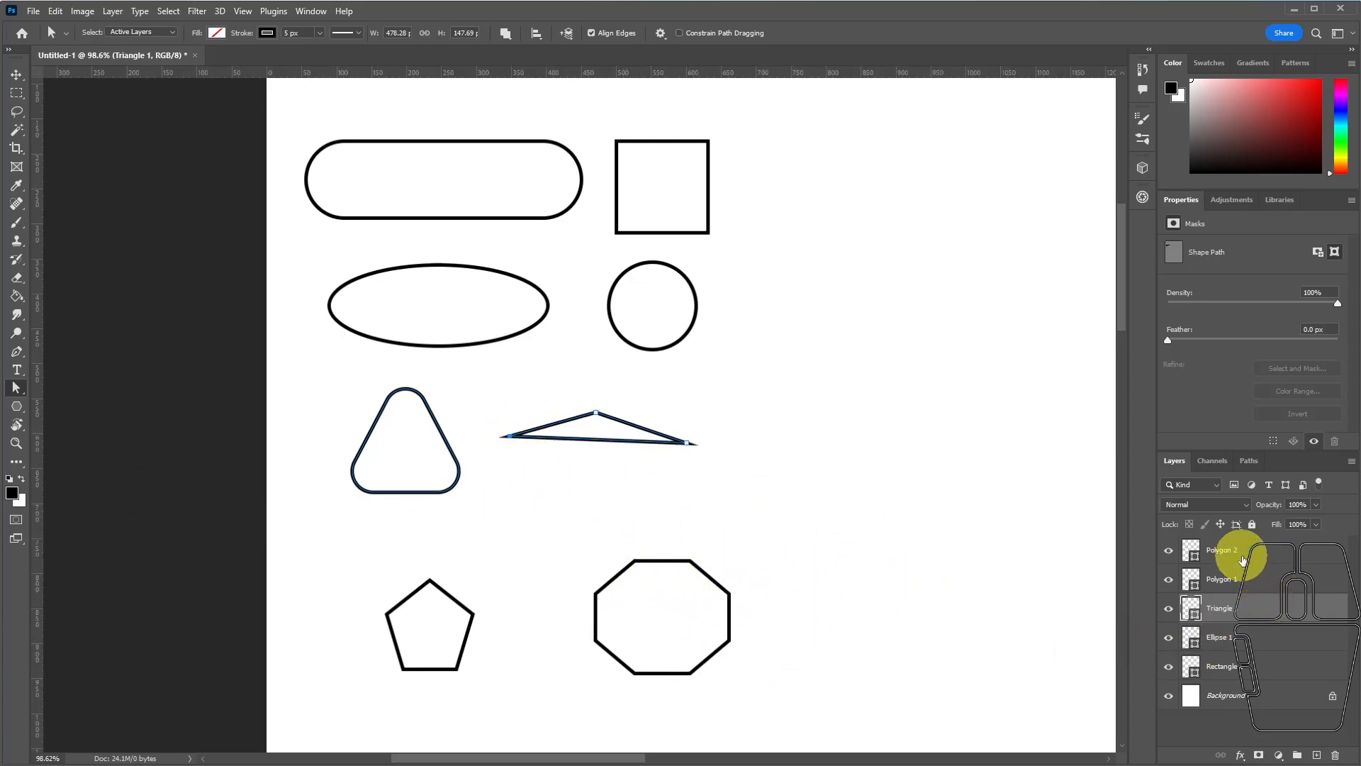
# Convert the octagon to a regular path and pull its upper-right vertex up beyond the original outline.
pyautogui.click(1218, 553)
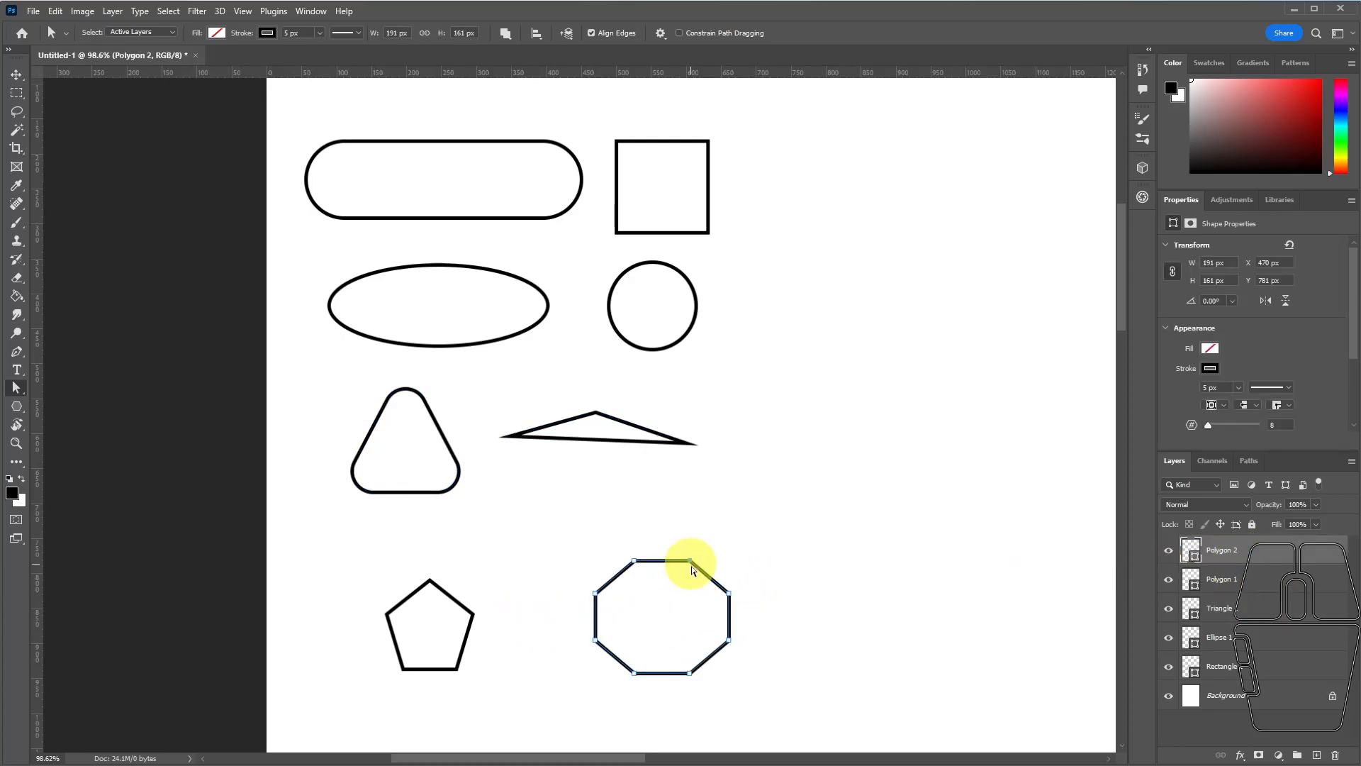
pyautogui.moveTo(688, 565); pyautogui.dragTo(680, 607)
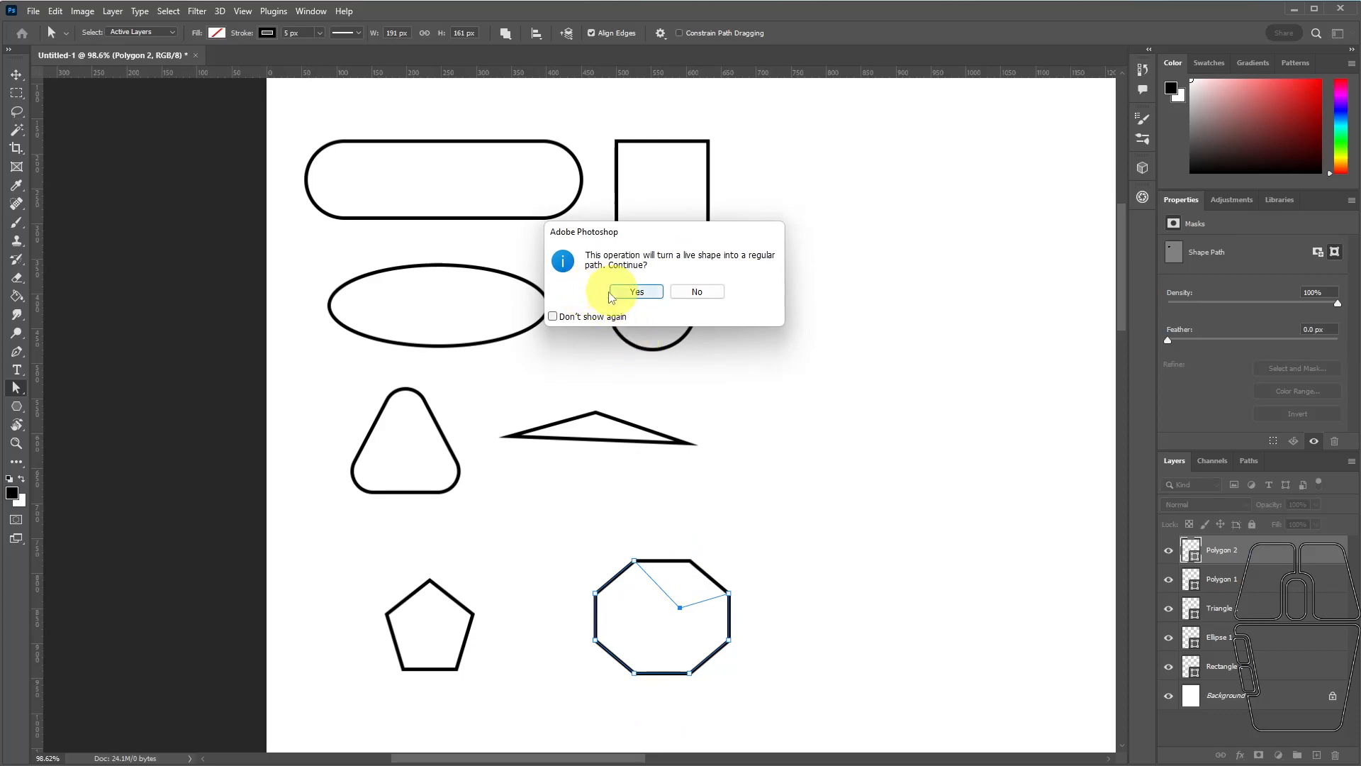
pyautogui.click(632, 291)
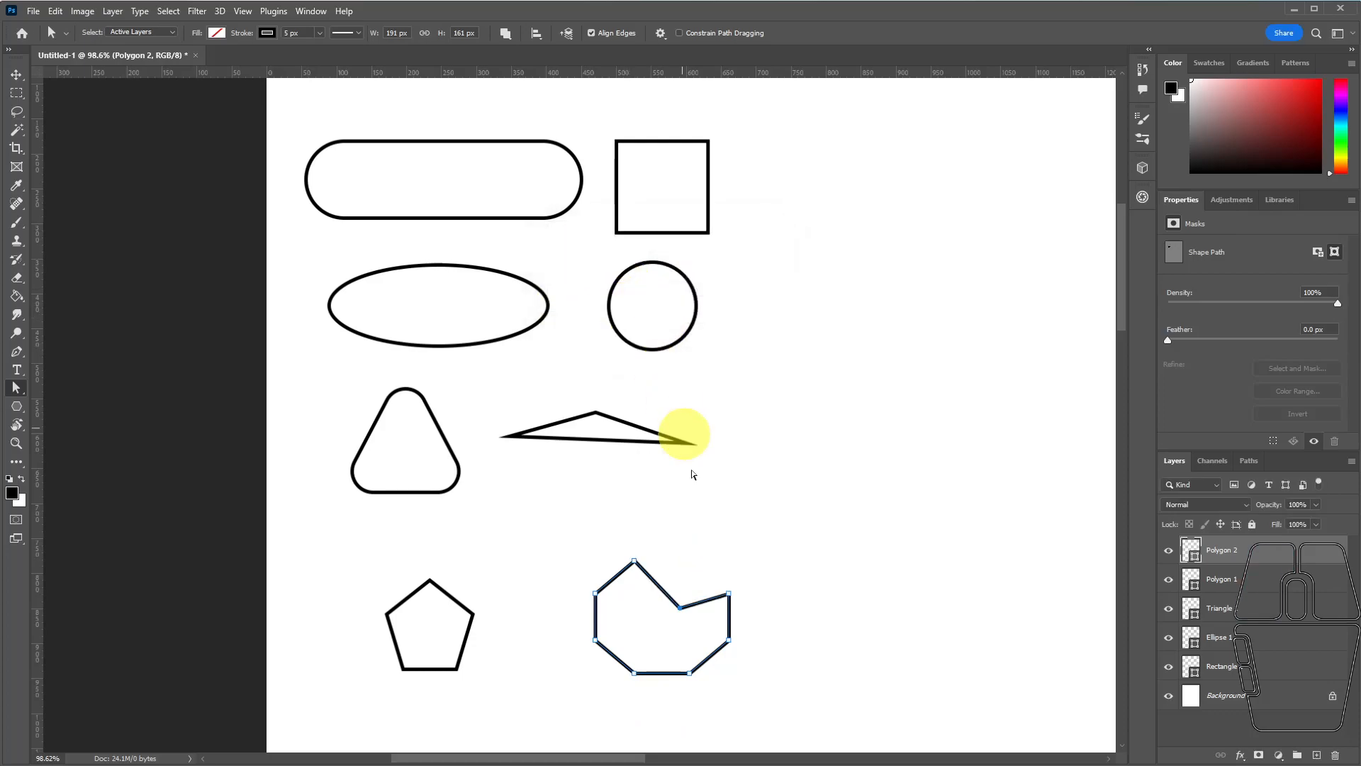
pyautogui.moveTo(680, 607); pyautogui.dragTo(704, 532)
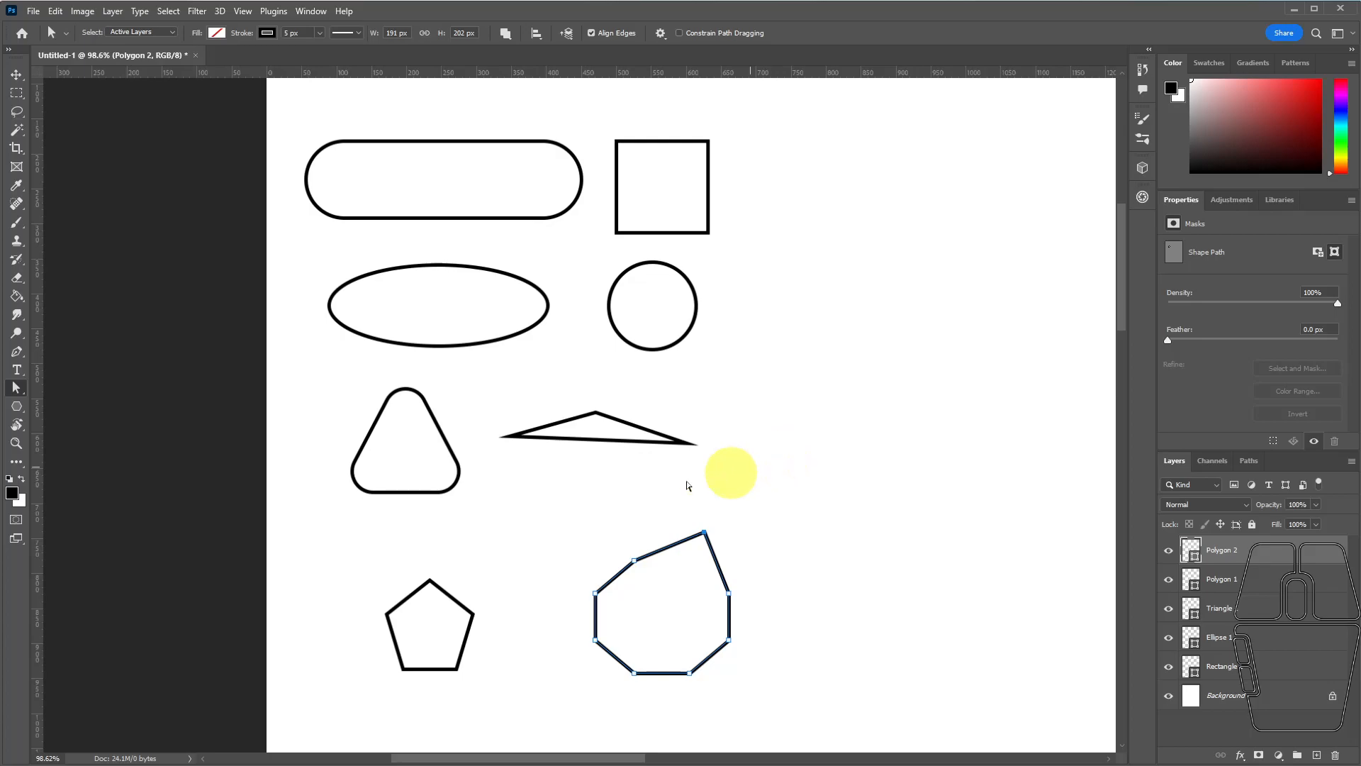
# Create the camel custom shape from the Wild Animals set at 191 × 202 px, to the right of the other shapes.
pyautogui.moveTo(16, 410); pyautogui.dragTo(65, 479)
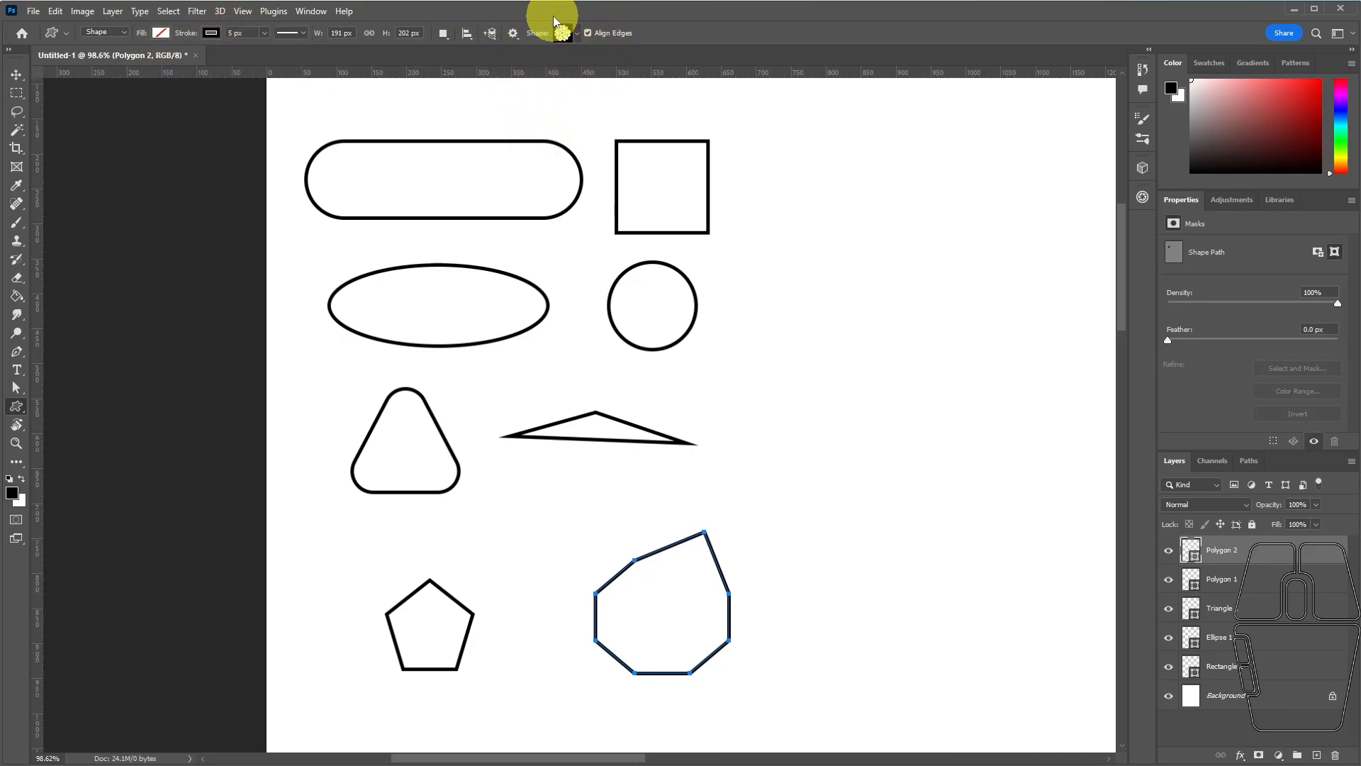
pyautogui.click(570, 36)
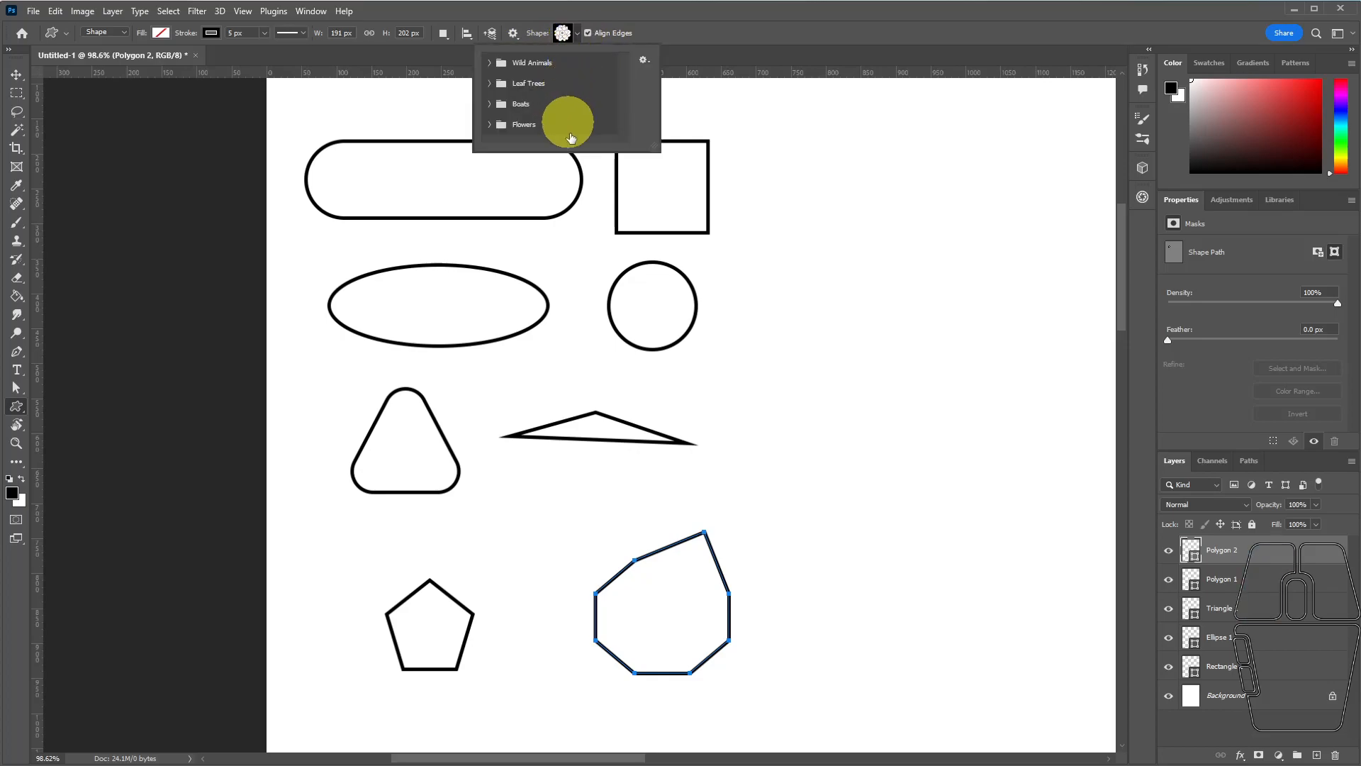
pyautogui.click(489, 64)
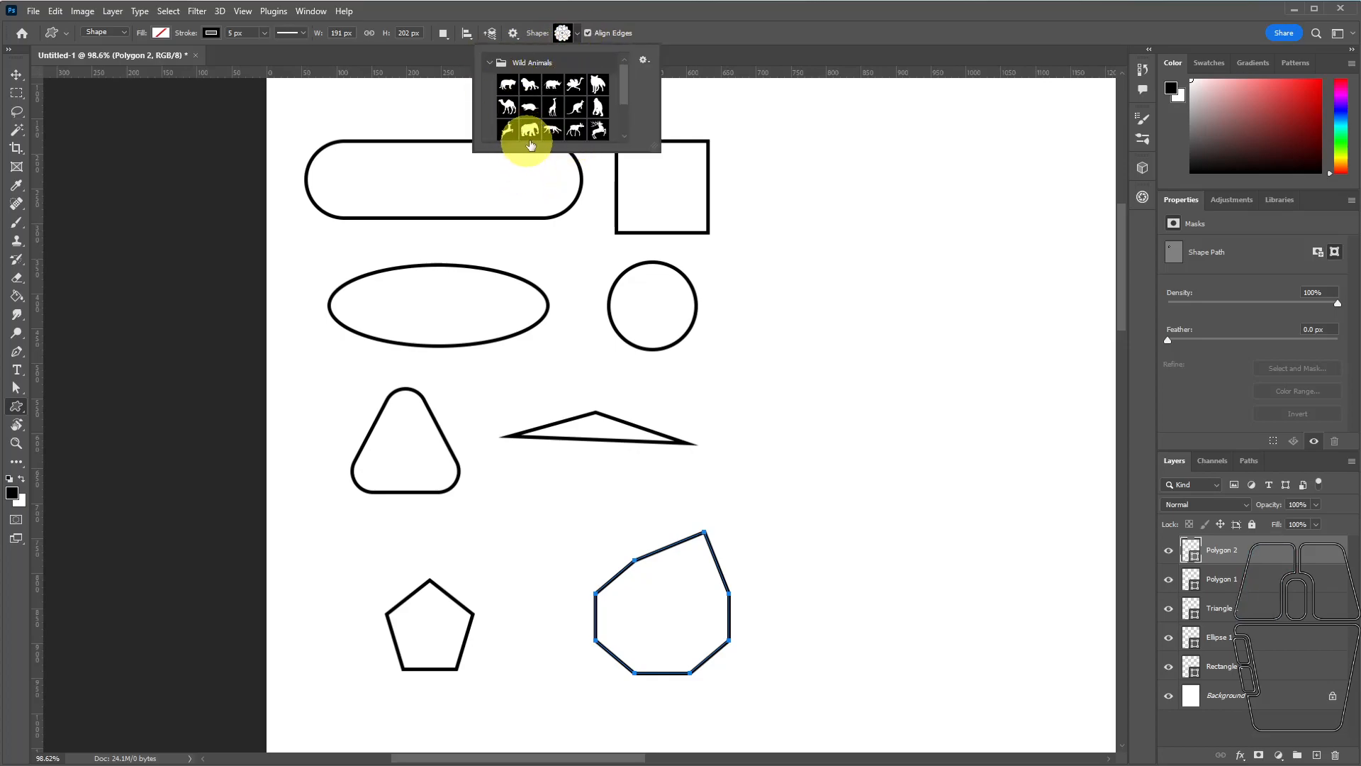
pyautogui.moveTo(619, 85)
pyautogui.mouseDown()
pyautogui.moveTo(624, 118)
pyautogui.moveTo(623, 100)
pyautogui.mouseUp()
pyautogui.click(506, 89)
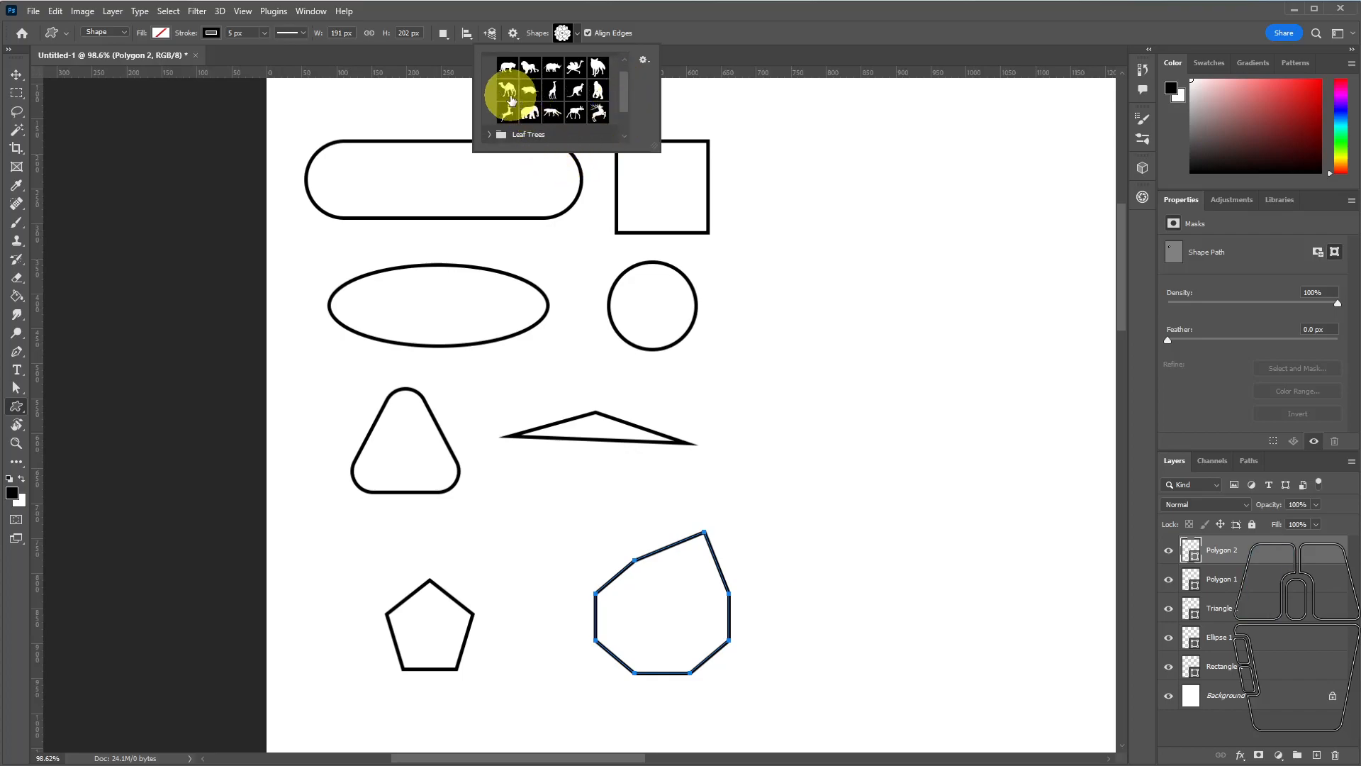
pyautogui.moveTo(876, 312); pyautogui.dragTo(877, 312)
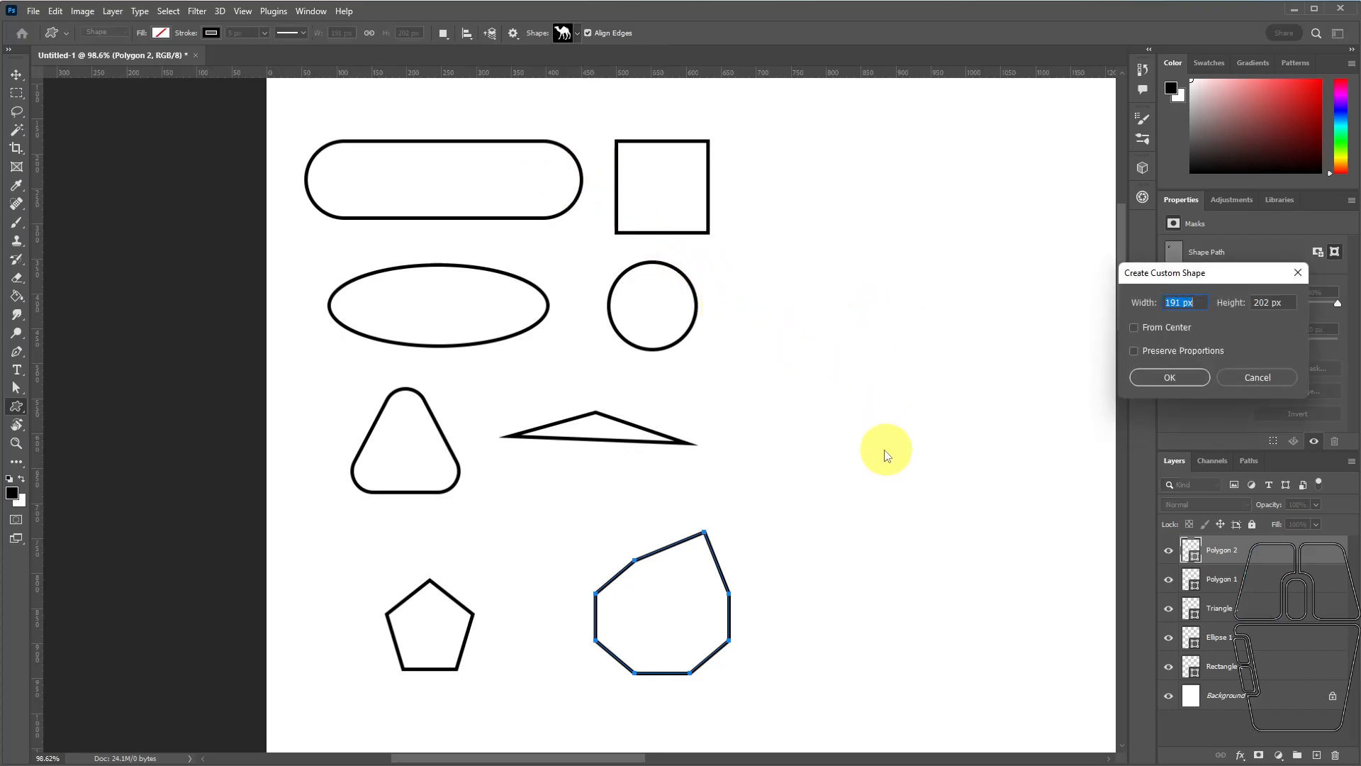
pyautogui.click(1187, 377)
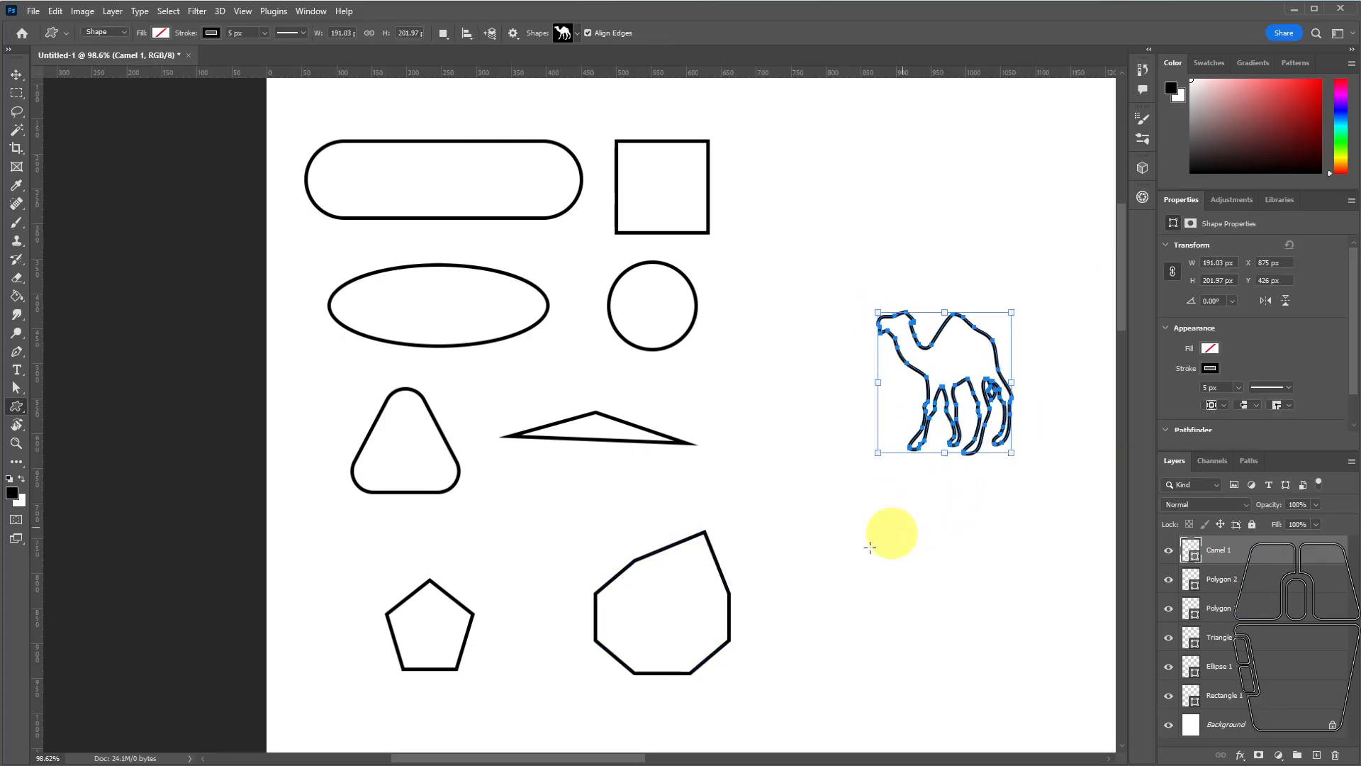
# Move the camel next to the flattened triangle and shrink it to about 188 × 199 px.
pyautogui.click(15, 74)
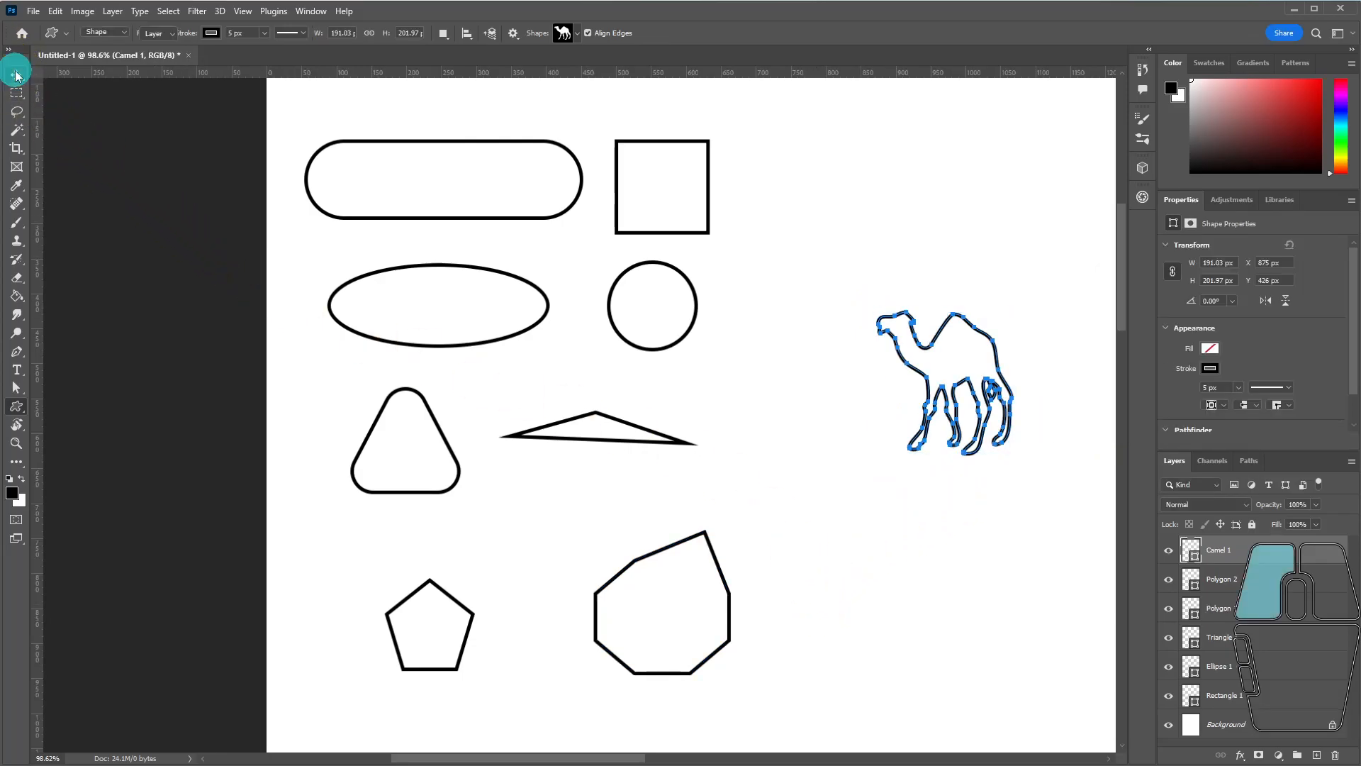
pyautogui.moveTo(916, 343); pyautogui.dragTo(852, 274)
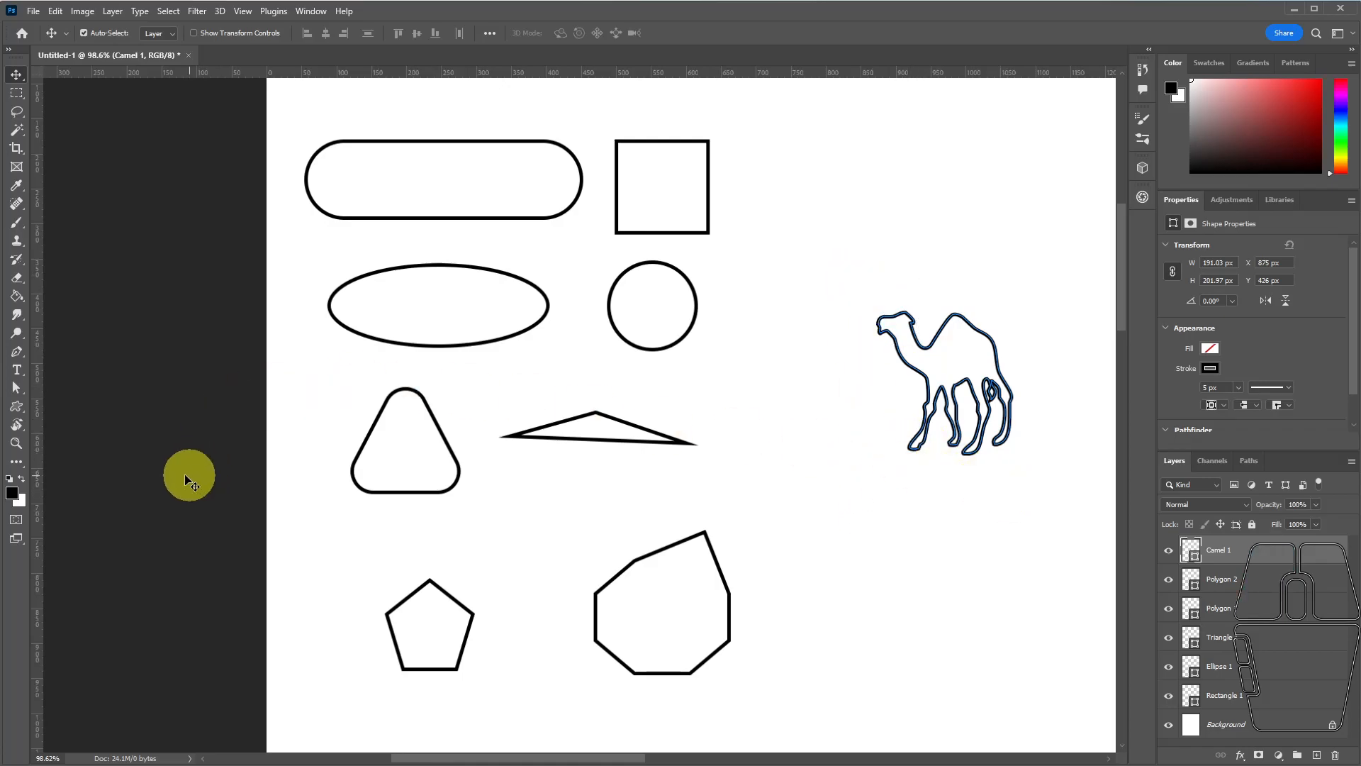
pyautogui.click(18, 388)
pyautogui.moveTo(19, 388); pyautogui.dragTo(64, 391)
pyautogui.click(64, 391)
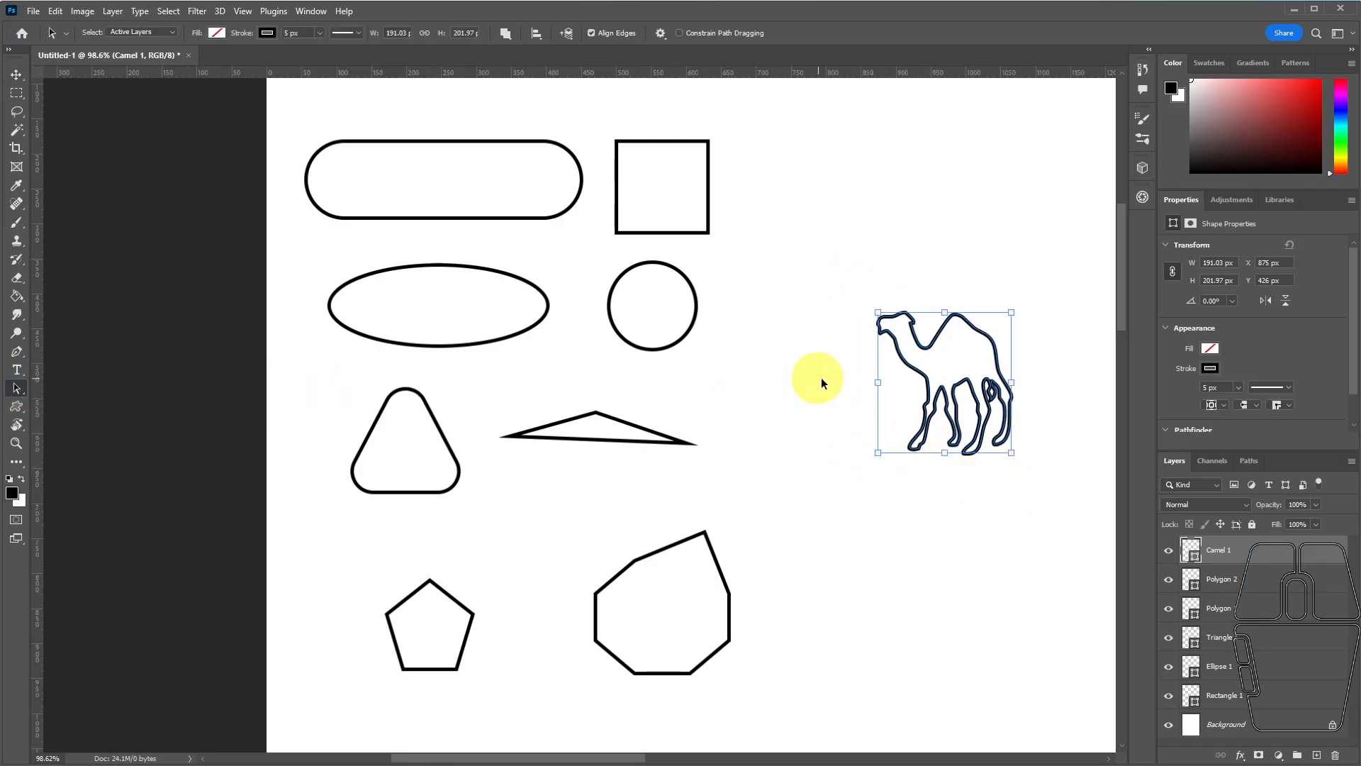
pyautogui.moveTo(924, 374); pyautogui.dragTo(784, 435)
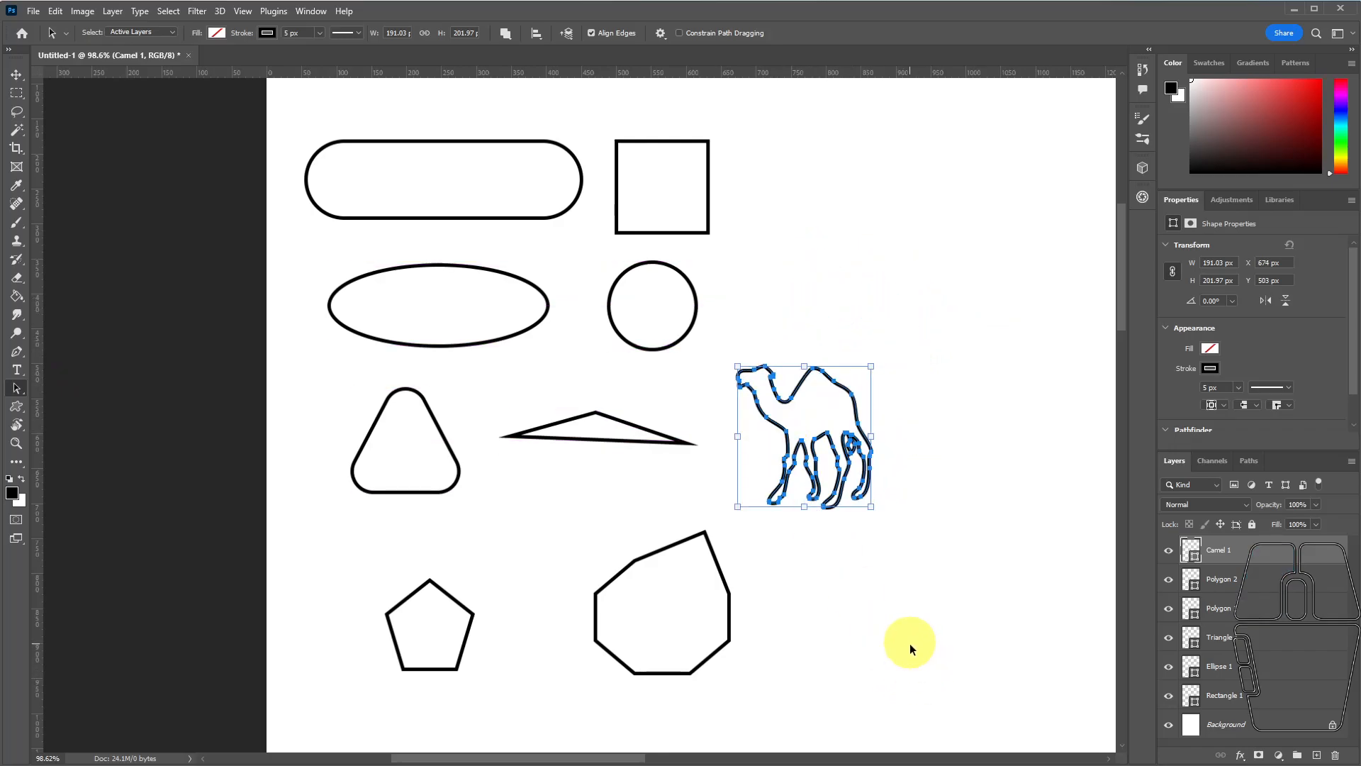
pyautogui.moveTo(873, 365)
pyautogui.mouseDown()
pyautogui.moveTo(966, 304)
pyautogui.moveTo(881, 359)
pyautogui.moveTo(981, 322)
pyautogui.moveTo(902, 158)
pyautogui.moveTo(933, 219)
pyautogui.moveTo(741, 395)
pyautogui.moveTo(966, 303)
pyautogui.moveTo(873, 383)
pyautogui.moveTo(942, 316)
pyautogui.moveTo(925, 336)
pyautogui.moveTo(798, 314)
pyautogui.moveTo(970, 378)
pyautogui.moveTo(966, 457)
pyautogui.moveTo(887, 380)
pyautogui.moveTo(860, 301)
pyautogui.moveTo(866, 363)
pyautogui.mouseUp()
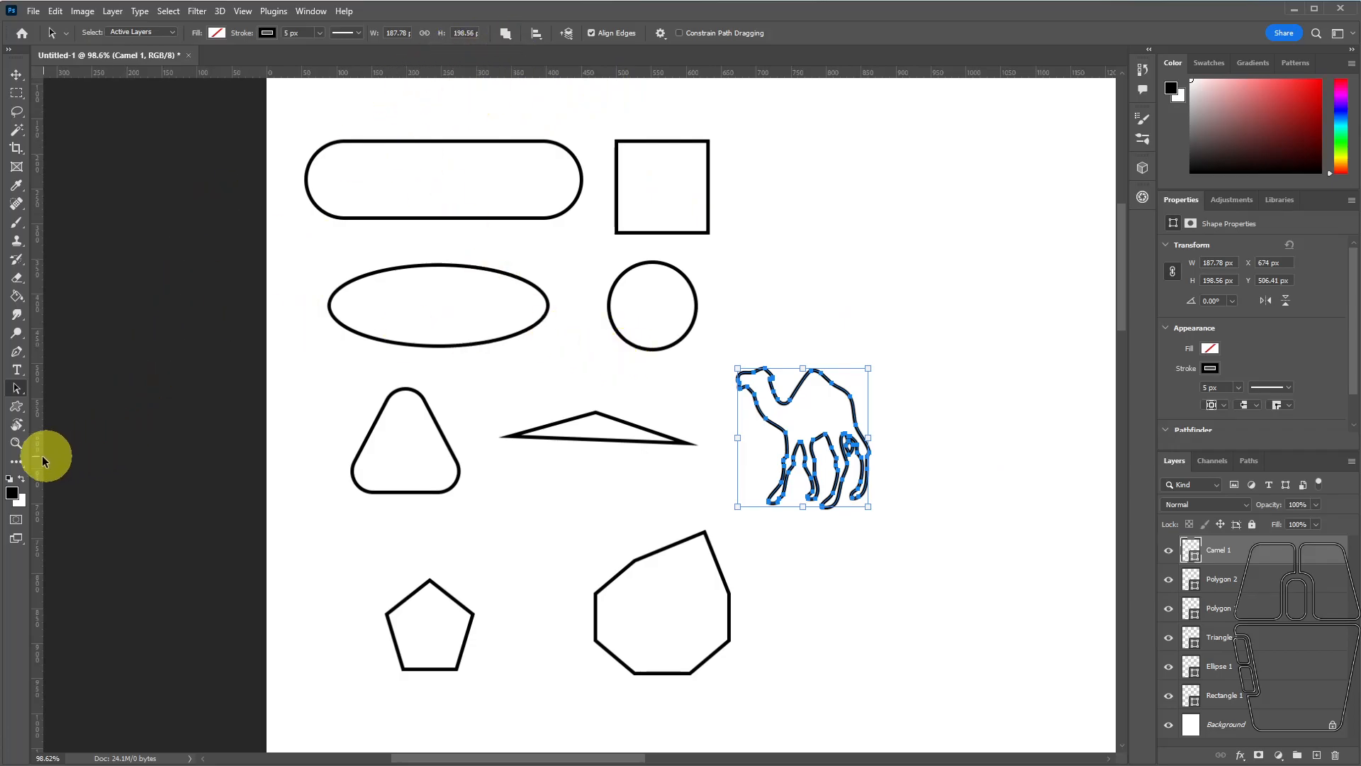
# Browse the custom shape sets with the Custom Shape tool, examining the shapes in Leaf Trees, Boats and Flowers.
pyautogui.click(17, 407)
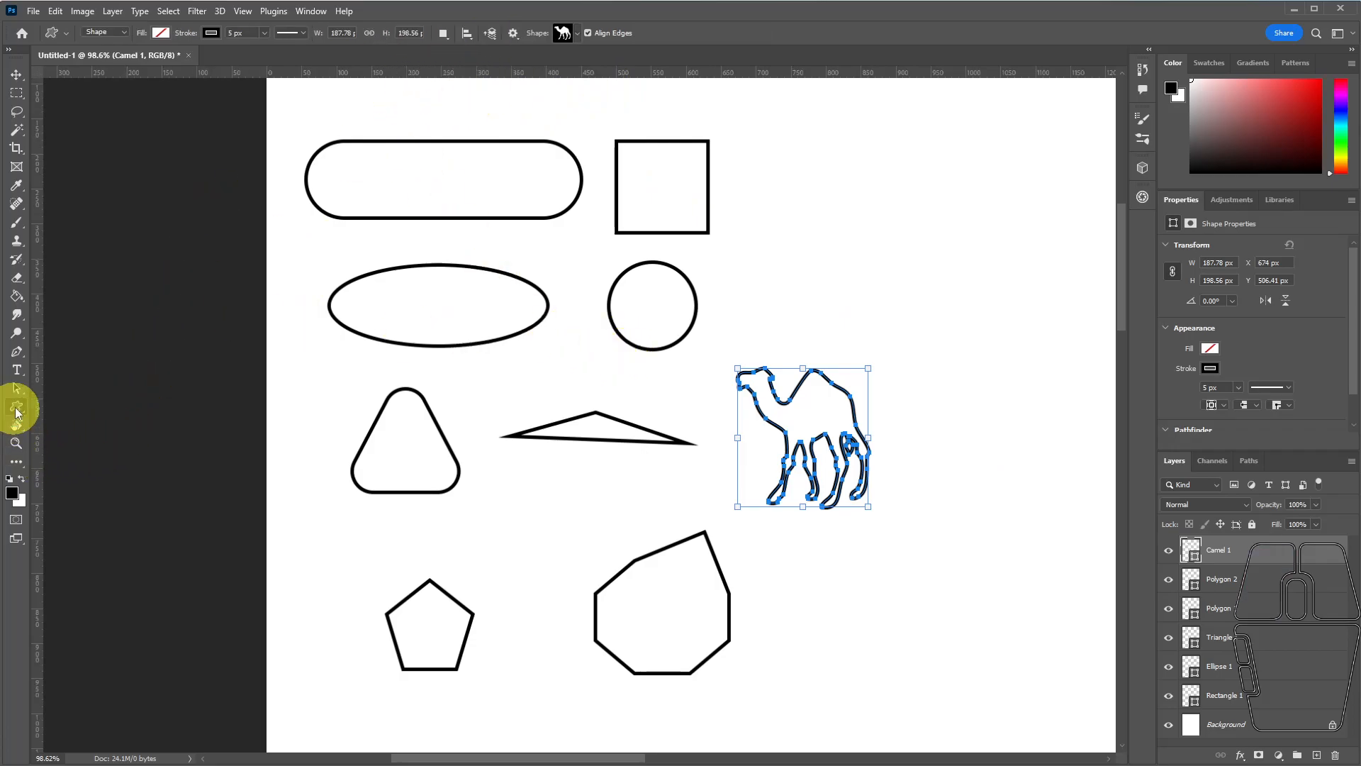
pyautogui.click(570, 37)
pyautogui.moveTo(623, 87); pyautogui.dragTo(622, 61)
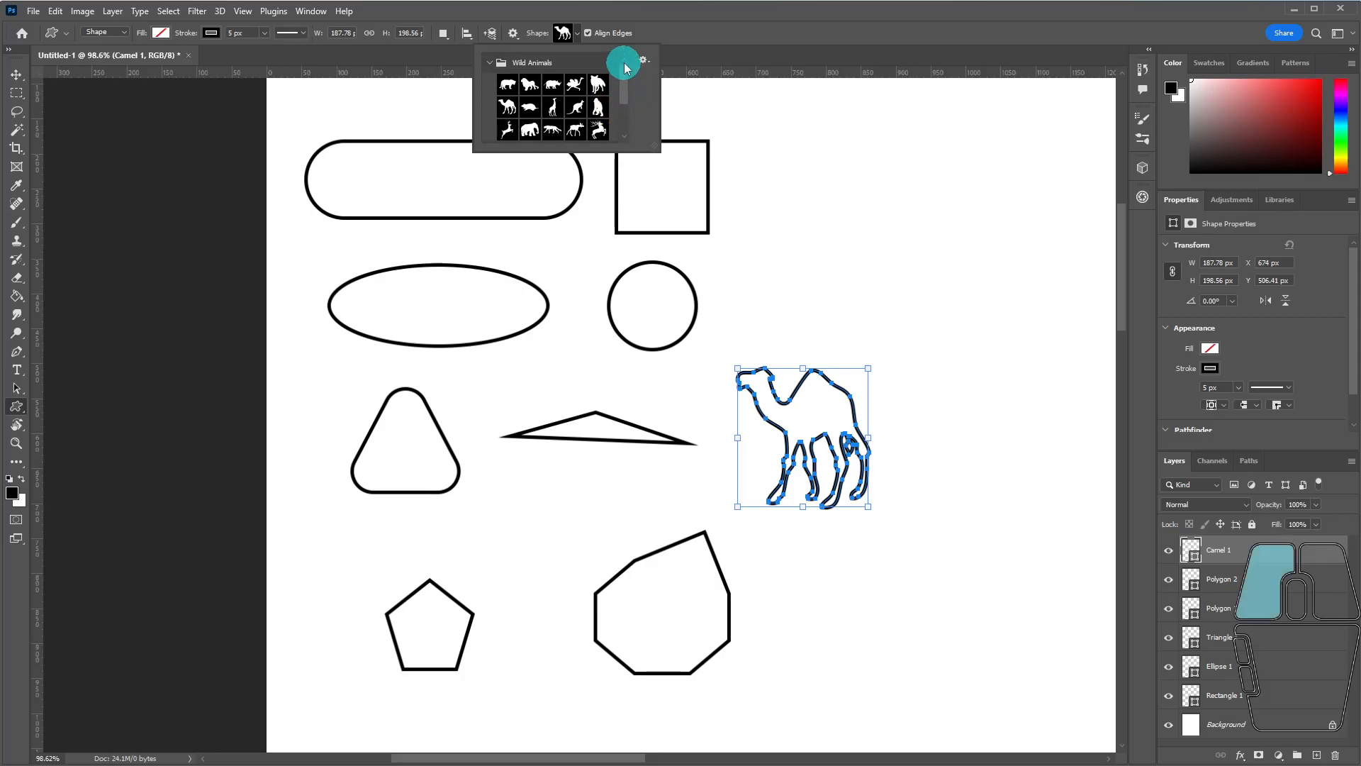
pyautogui.click(488, 60)
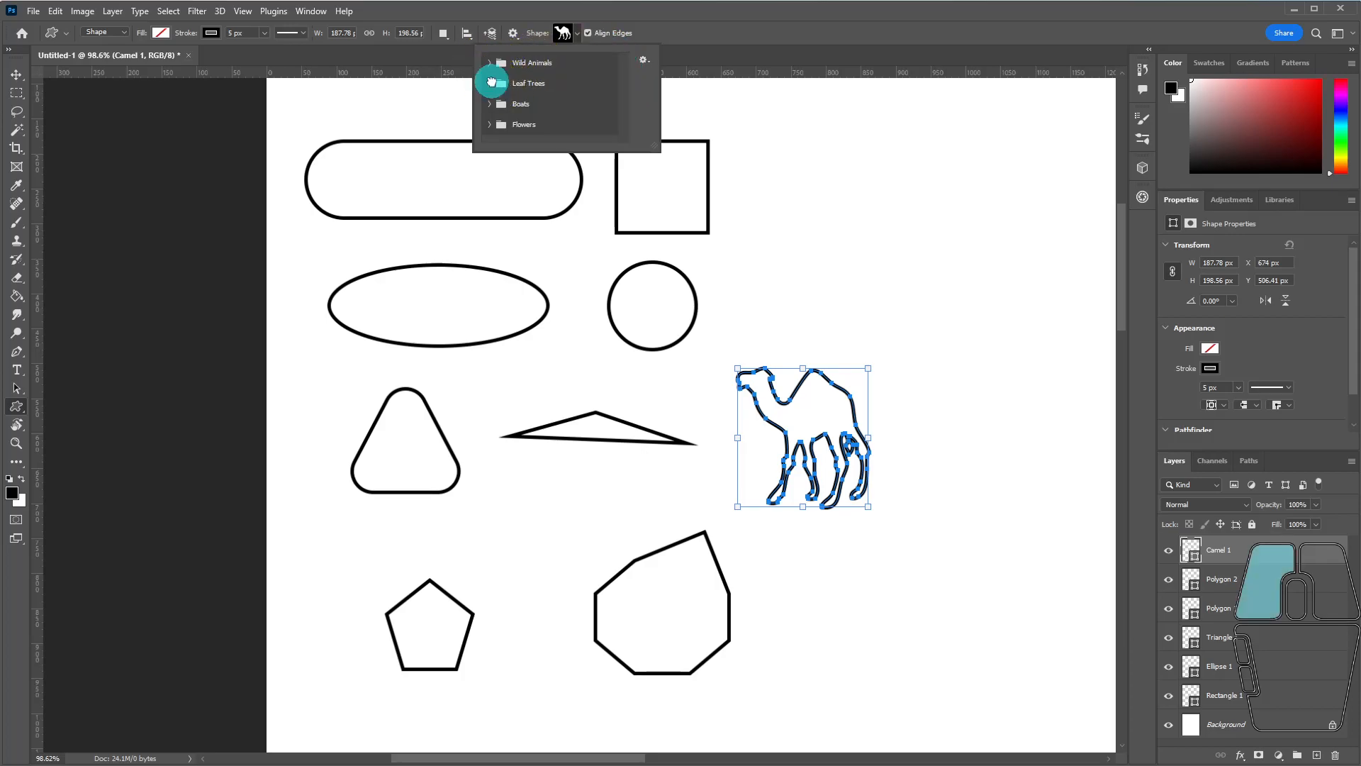
pyautogui.click(491, 83)
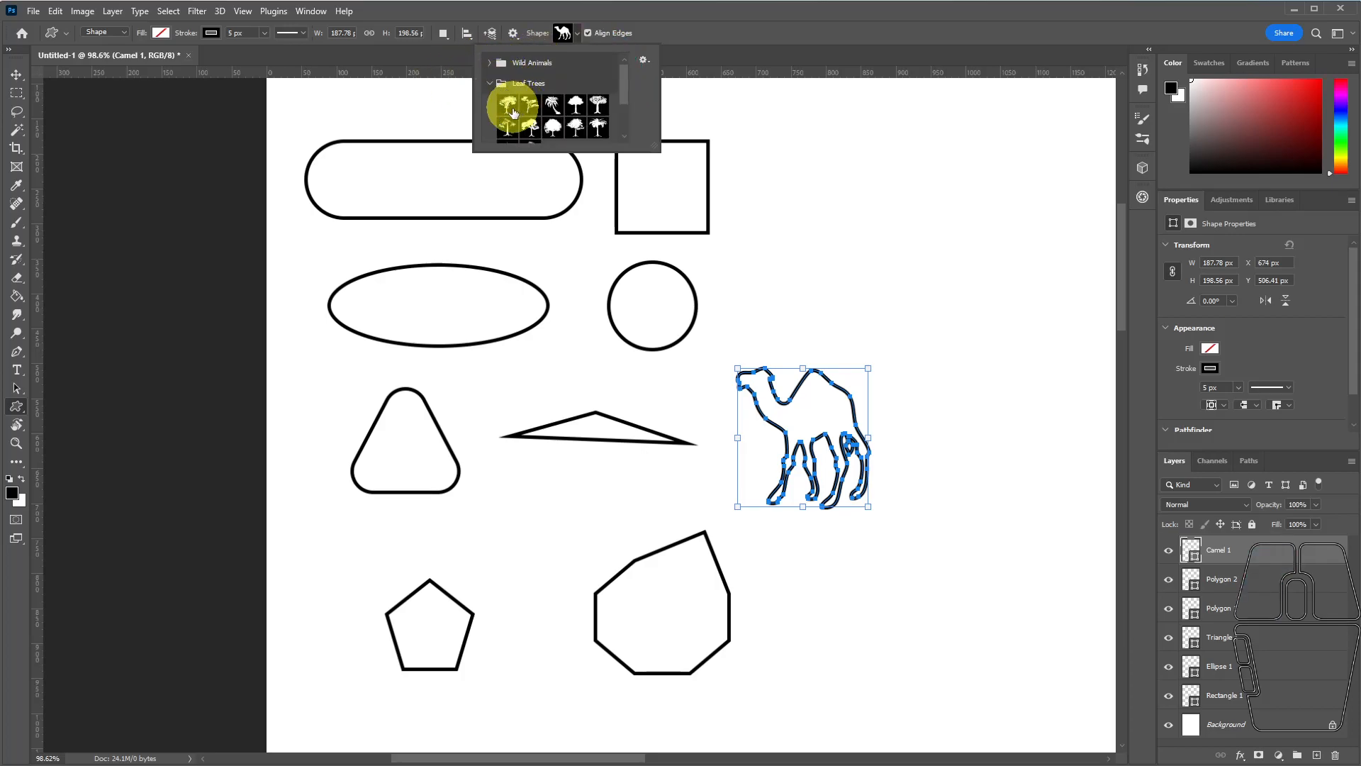
pyautogui.click(491, 84)
pyautogui.click(491, 105)
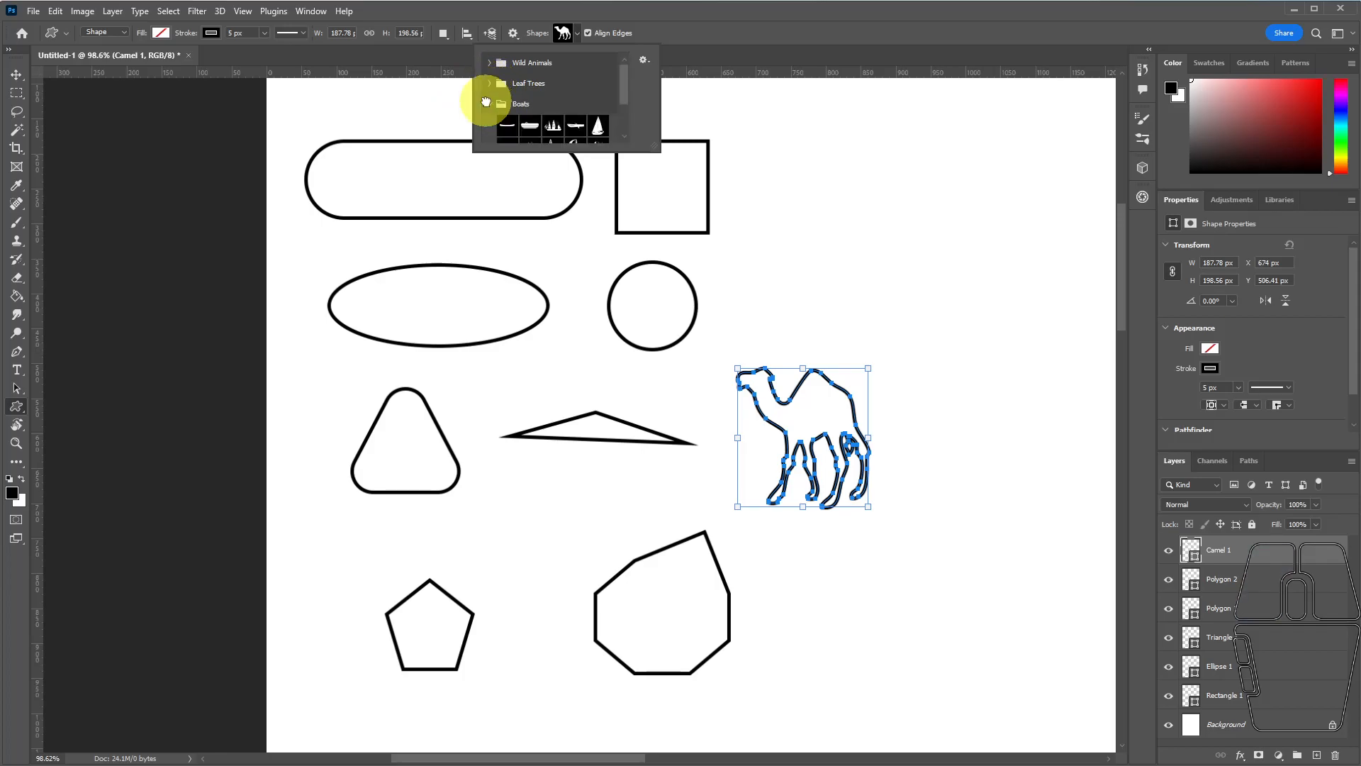
pyautogui.scroll(-2, 560, 104)
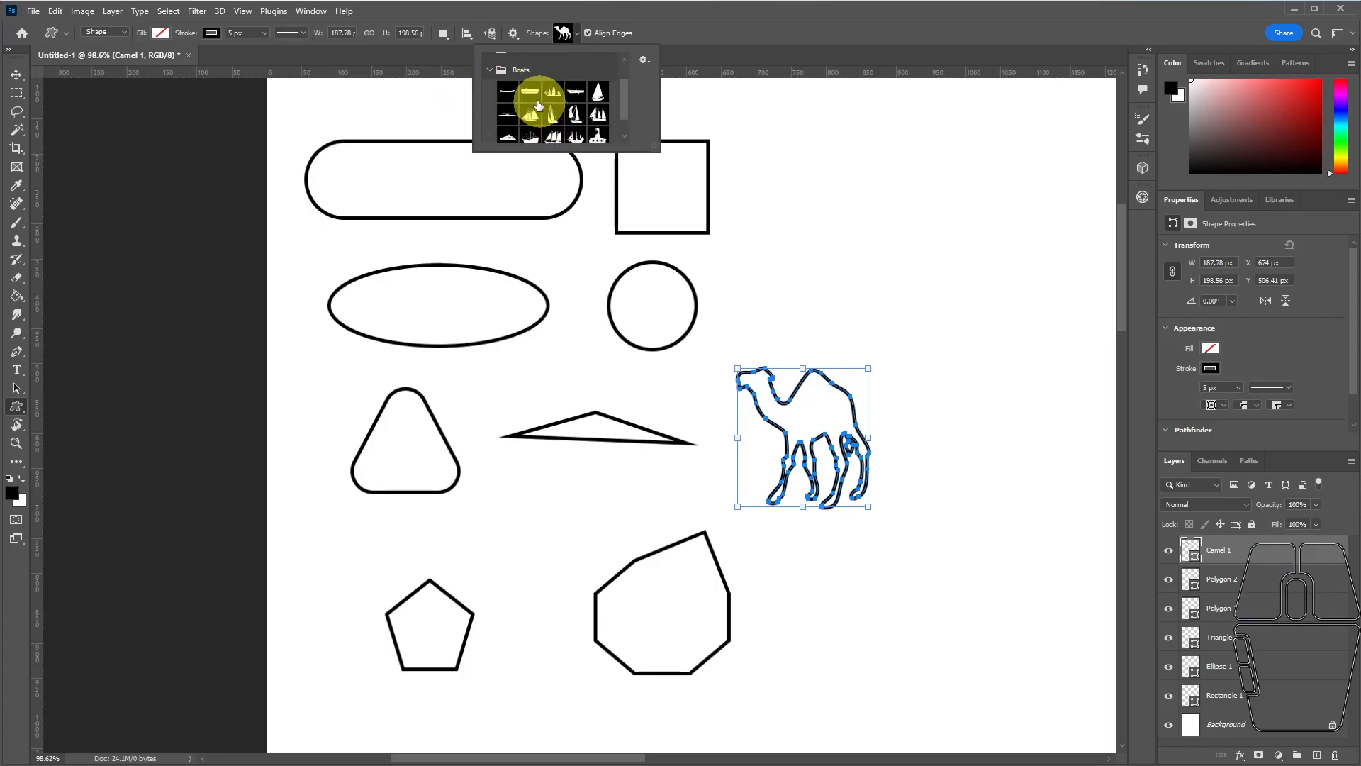
pyautogui.click(488, 69)
pyautogui.click(496, 124)
pyautogui.scroll(-2, 525, 106)
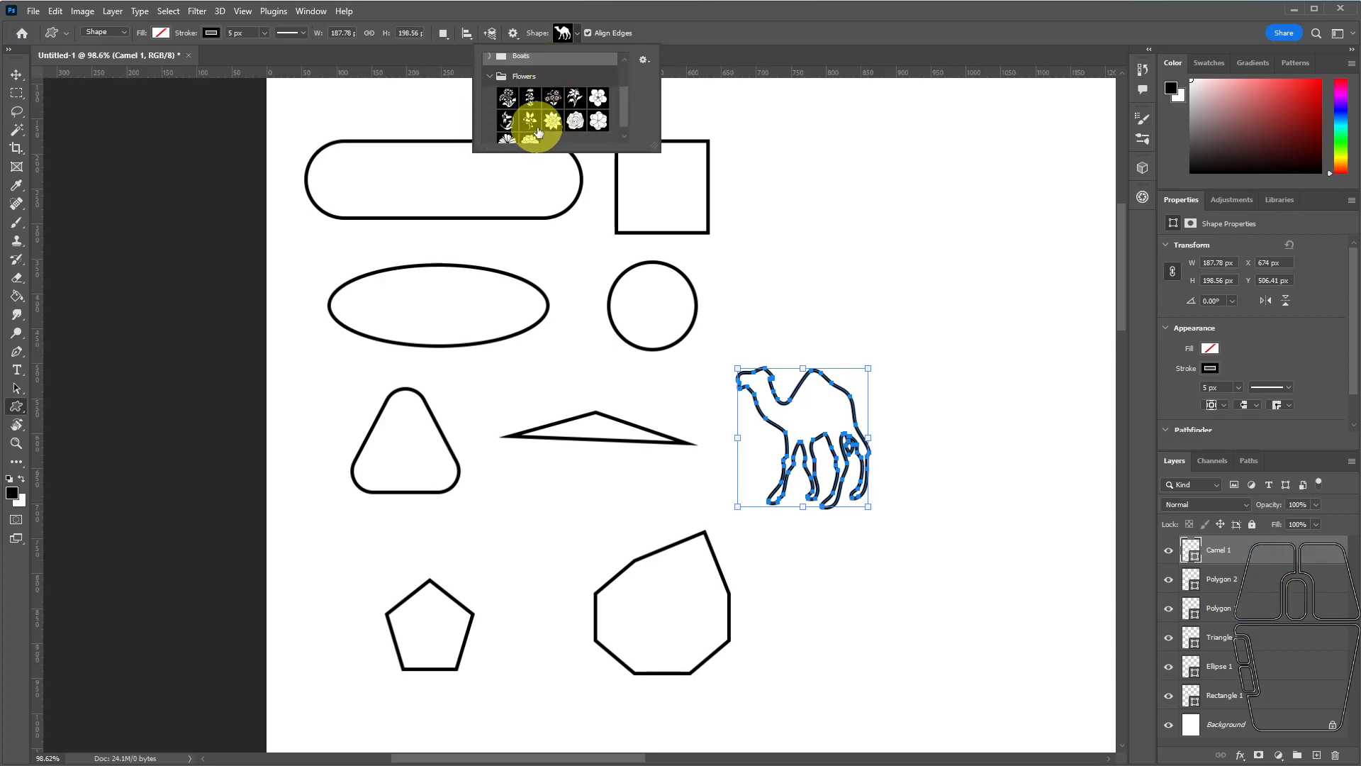
pyautogui.click(489, 67)
# View the Import Shapes file dialog for custom shape files, and dismiss it without loading a file.
pyautogui.click(643, 61)
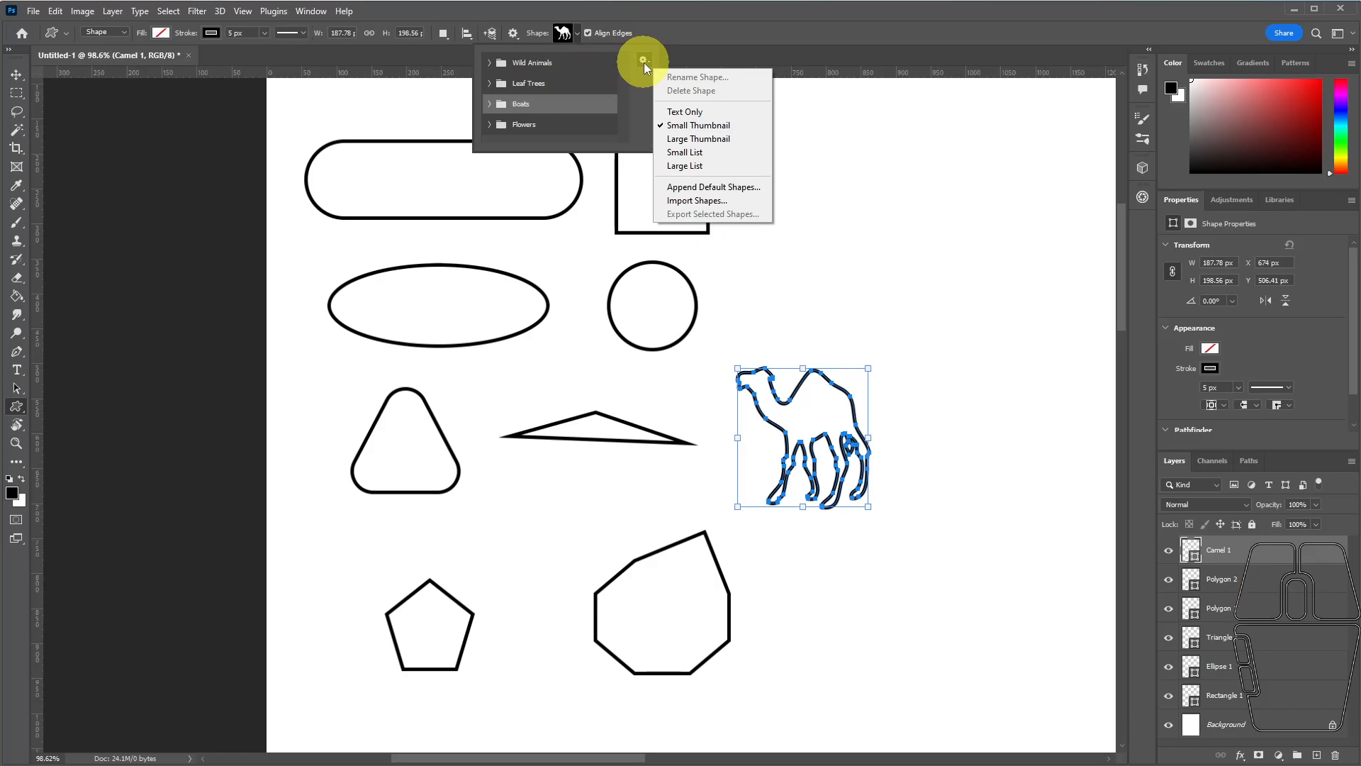
pyautogui.click(695, 204)
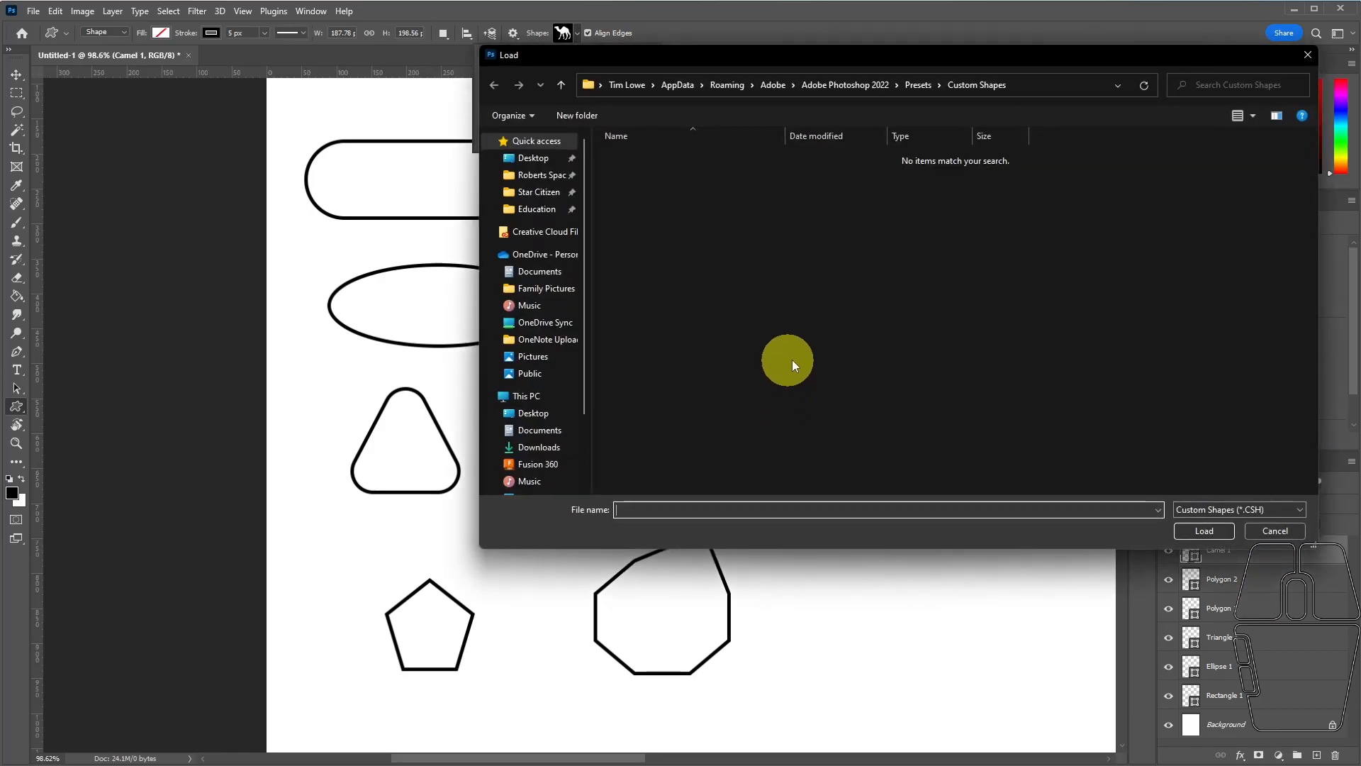
pyautogui.click(1276, 531)
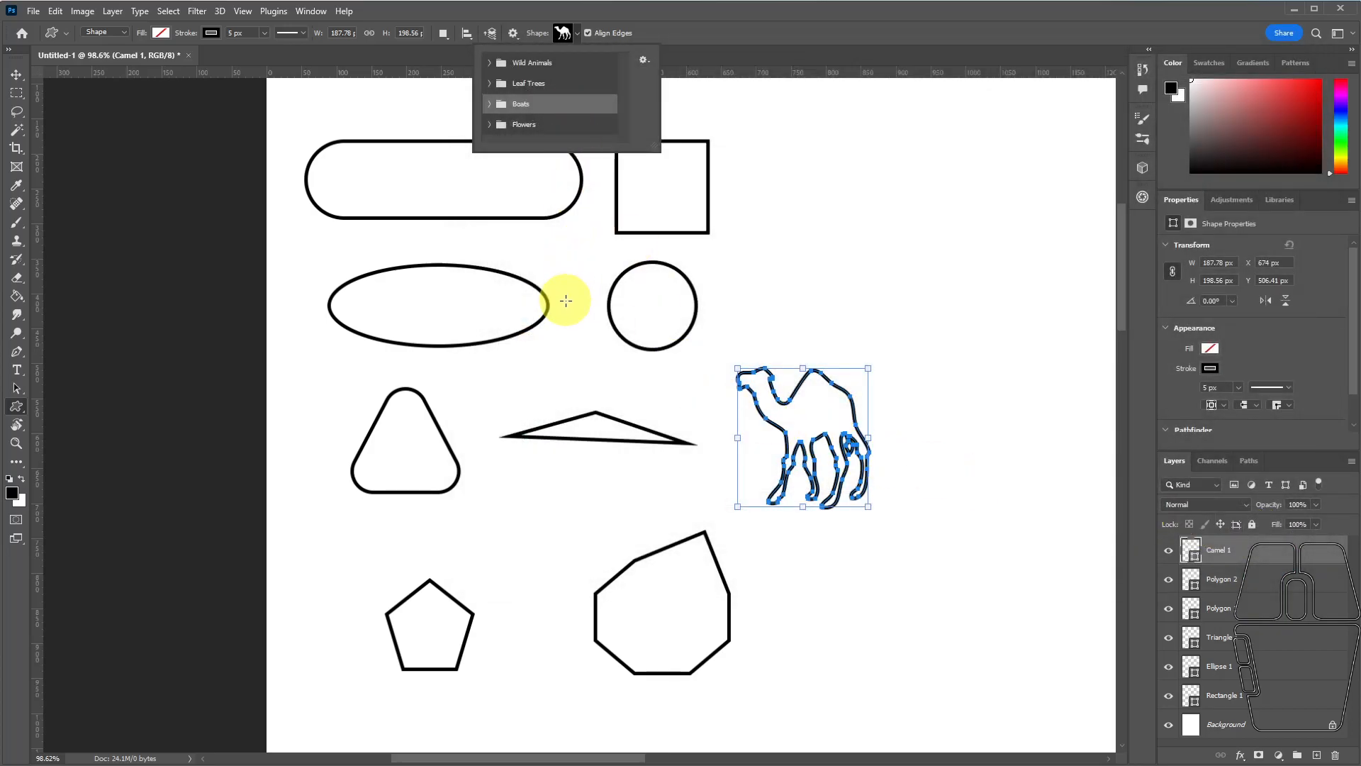
pyautogui.click(681, 31)
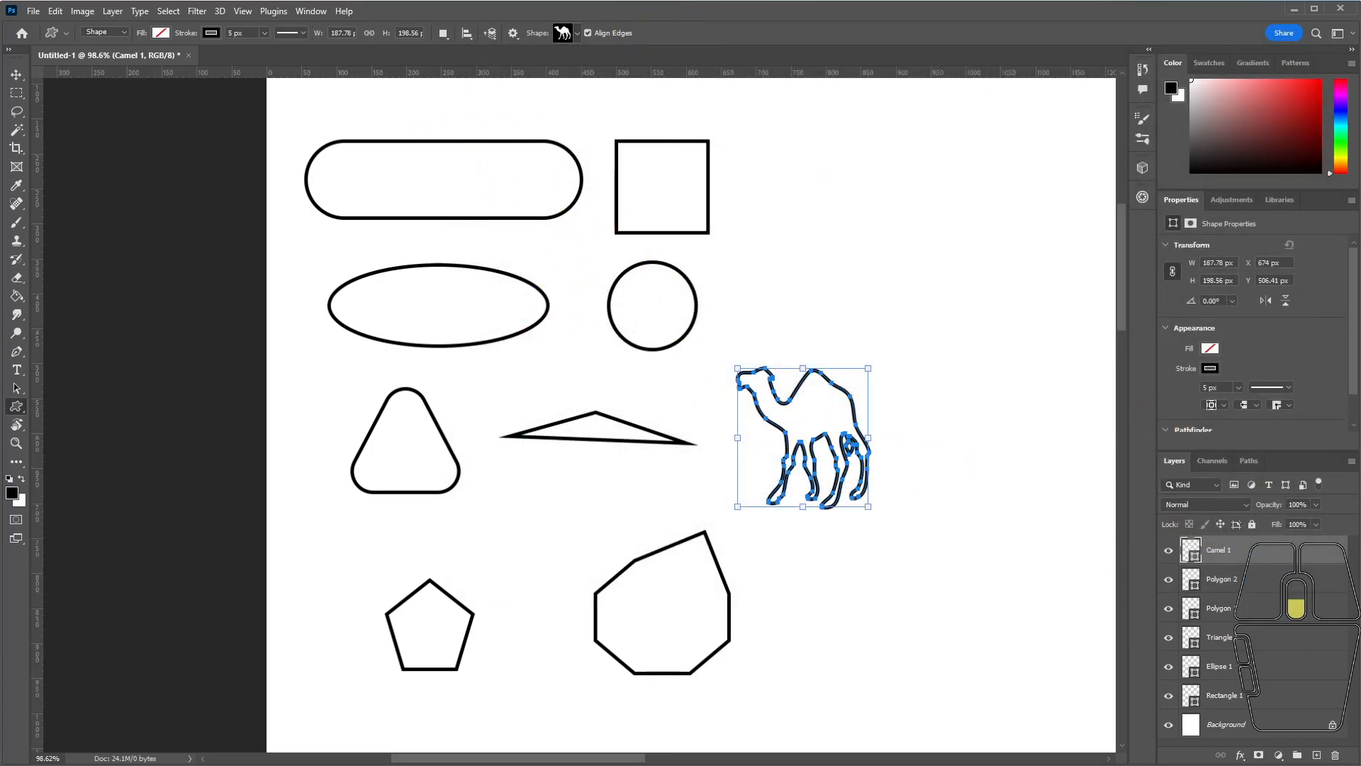